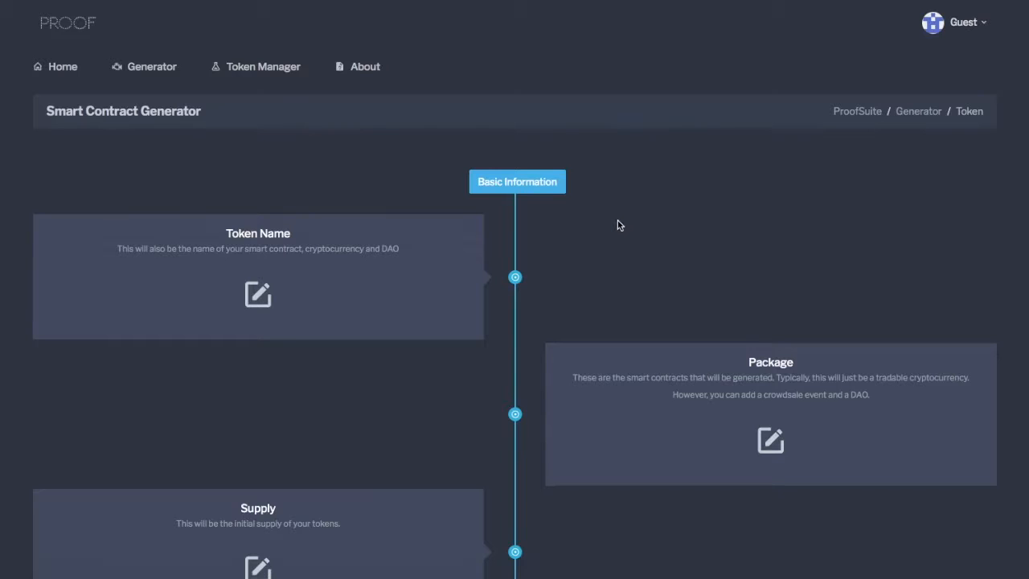
pyautogui.click(965, 27)
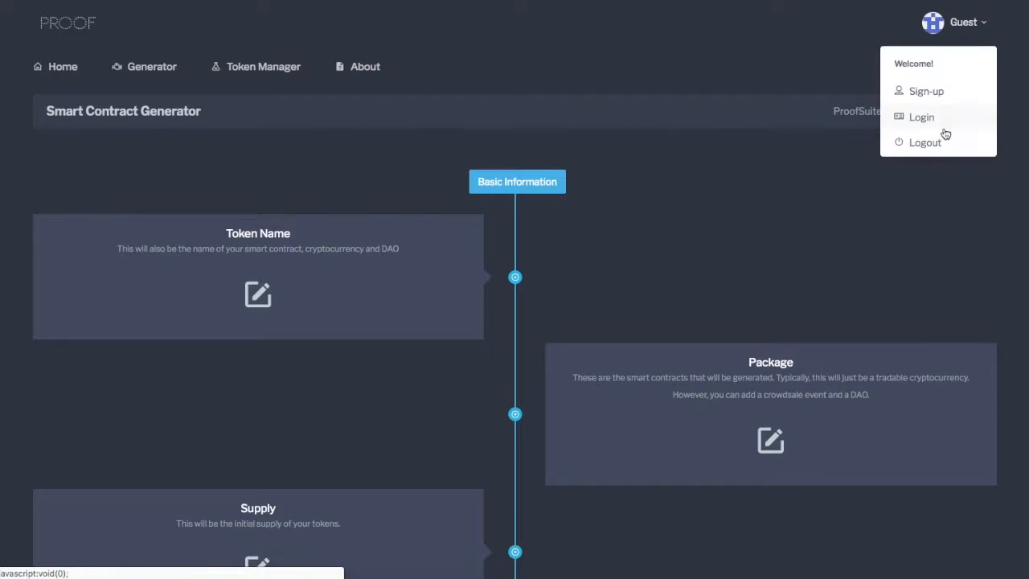
pyautogui.click(923, 92)
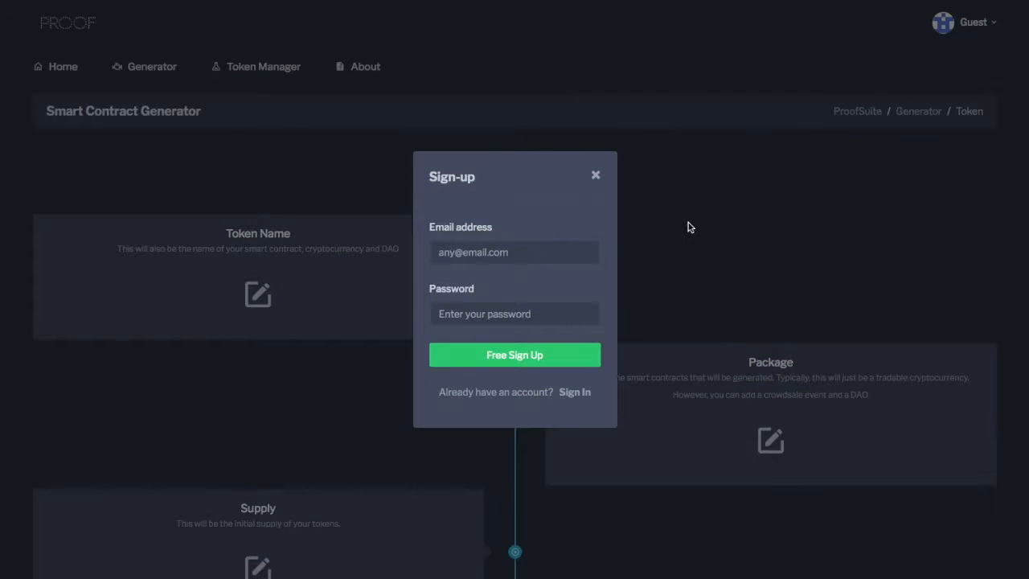
pyautogui.click(687, 225)
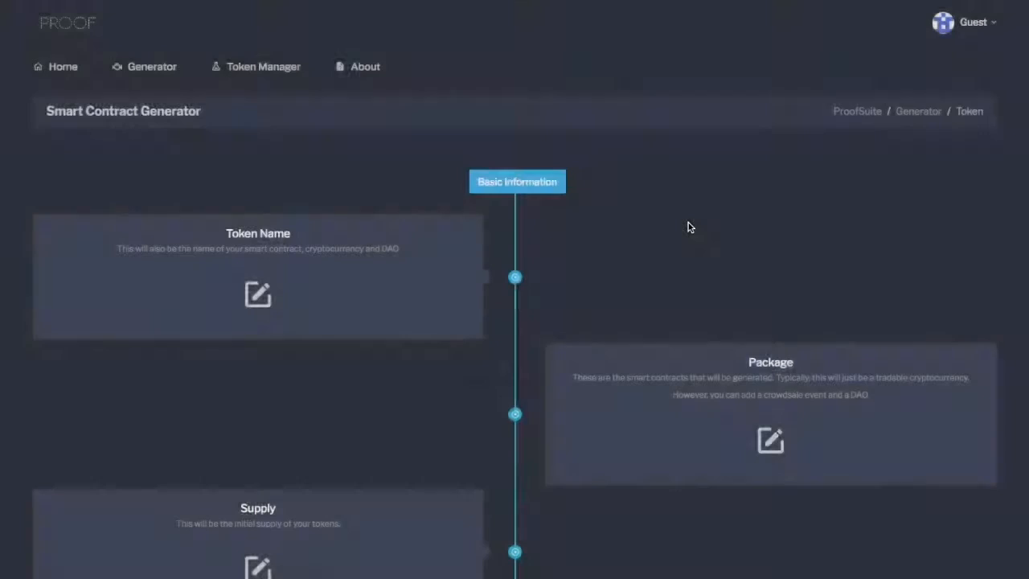
# Set the token name to SoccerCoin and save it.
pyautogui.click(258, 294)
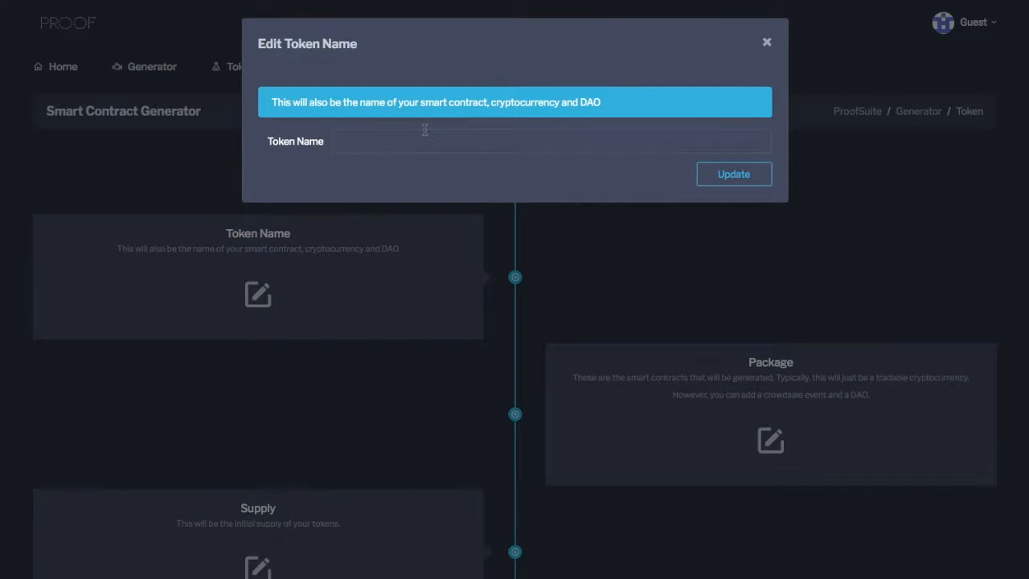
pyautogui.write('SoccerCoin')
pyautogui.press('Return')
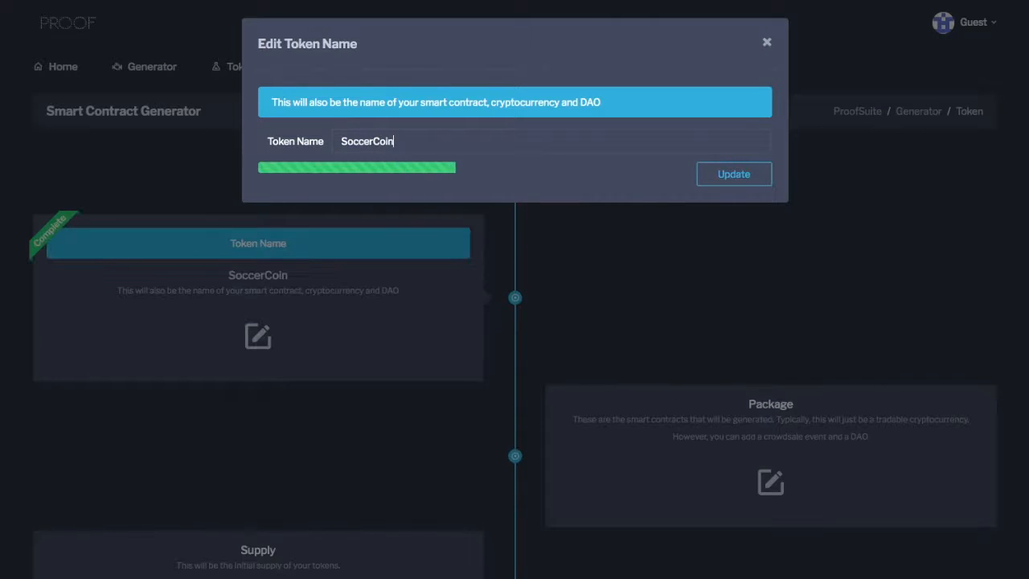
# Set the package to include the Cryptocurrency and DAO smart contracts and save the selection.
pyautogui.scroll(-2, 651, 266)
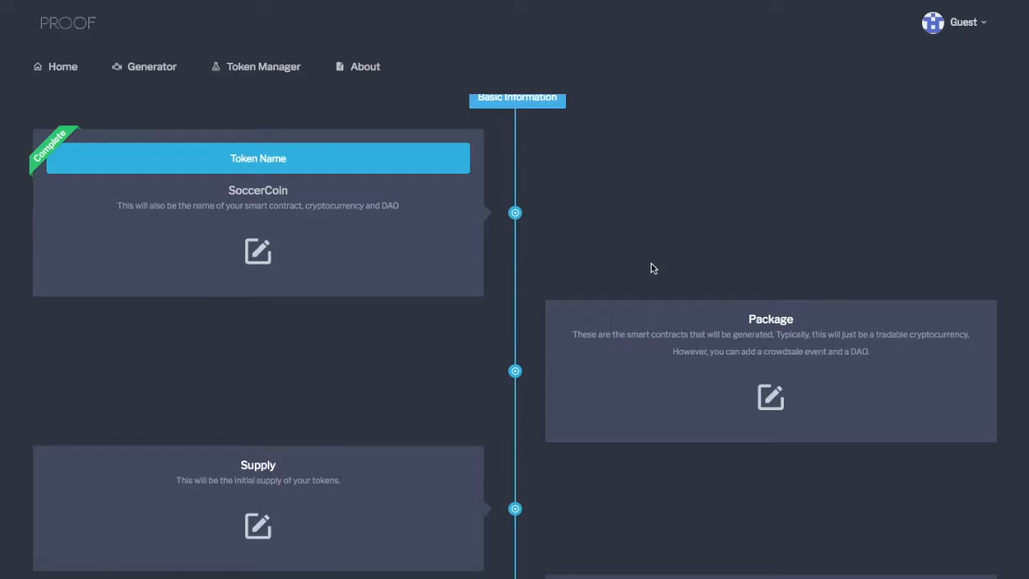
pyautogui.scroll(-1, 651, 265)
pyautogui.click(771, 377)
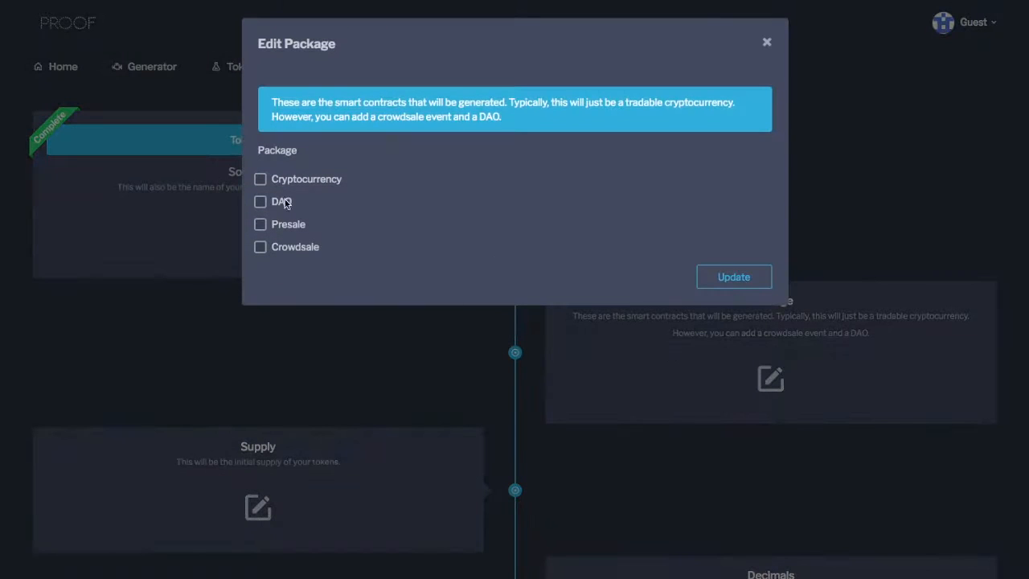
pyautogui.click(260, 178)
pyautogui.click(260, 202)
pyautogui.click(734, 278)
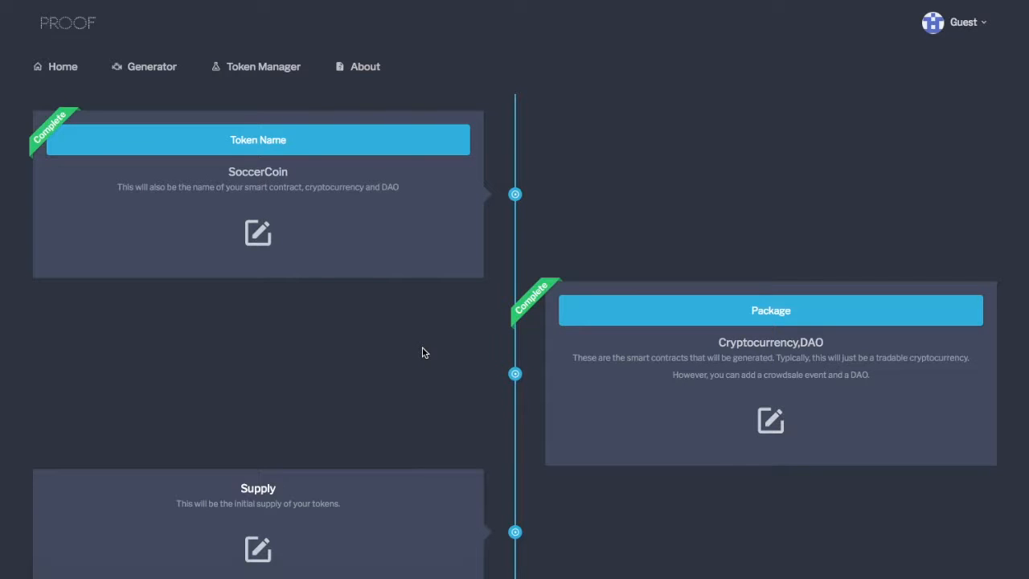
# Set the token's initial supply to 1000000 and save it.
pyautogui.scroll(-1, 428, 346)
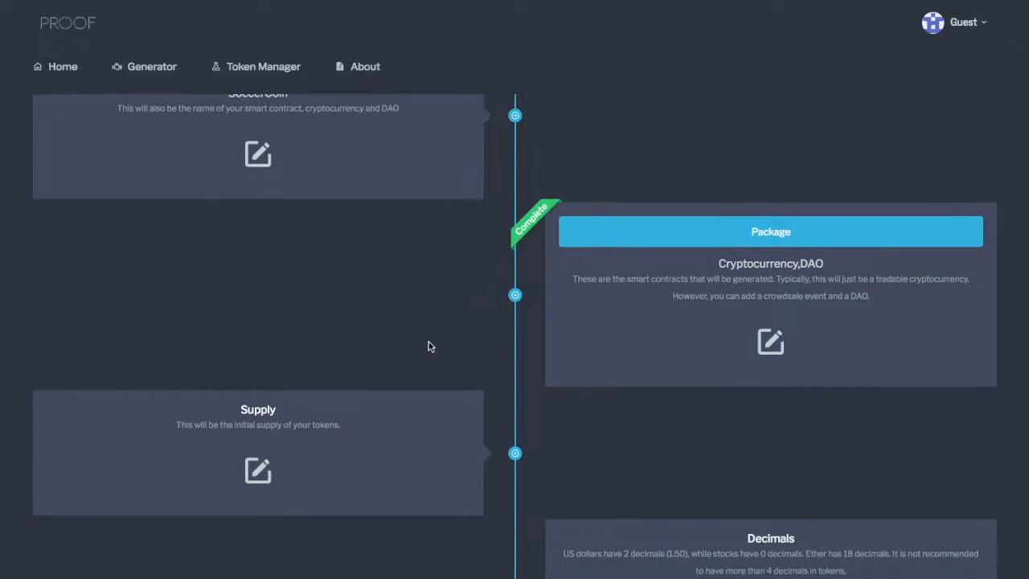
pyautogui.scroll(-1, 428, 341)
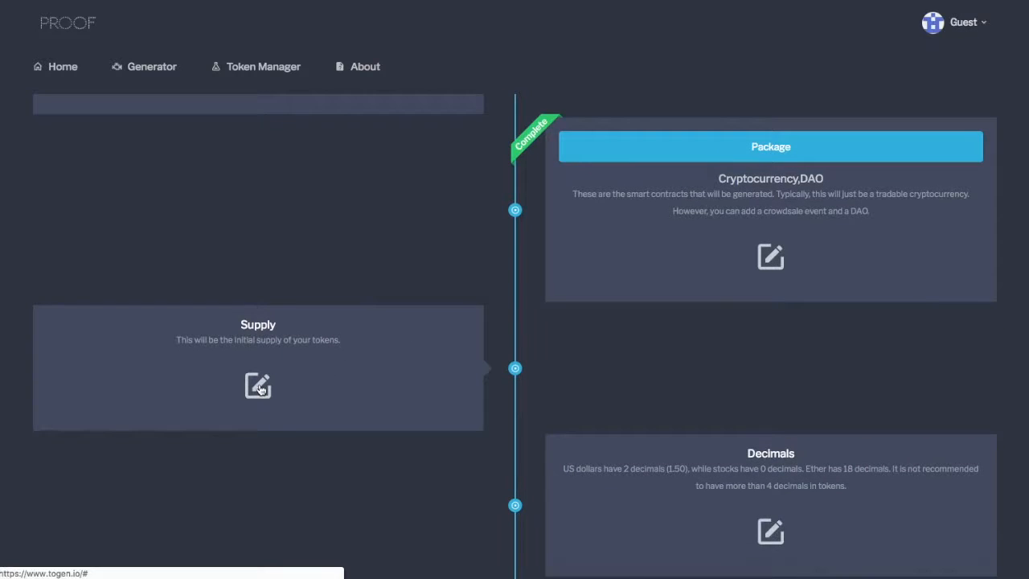
pyautogui.click(258, 385)
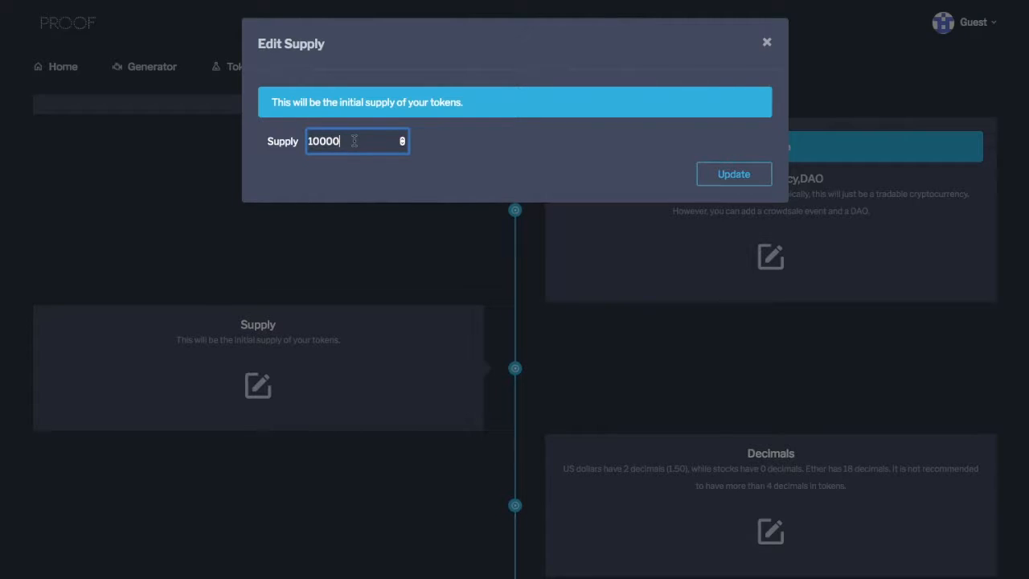
pyautogui.write('00')
pyautogui.click(734, 175)
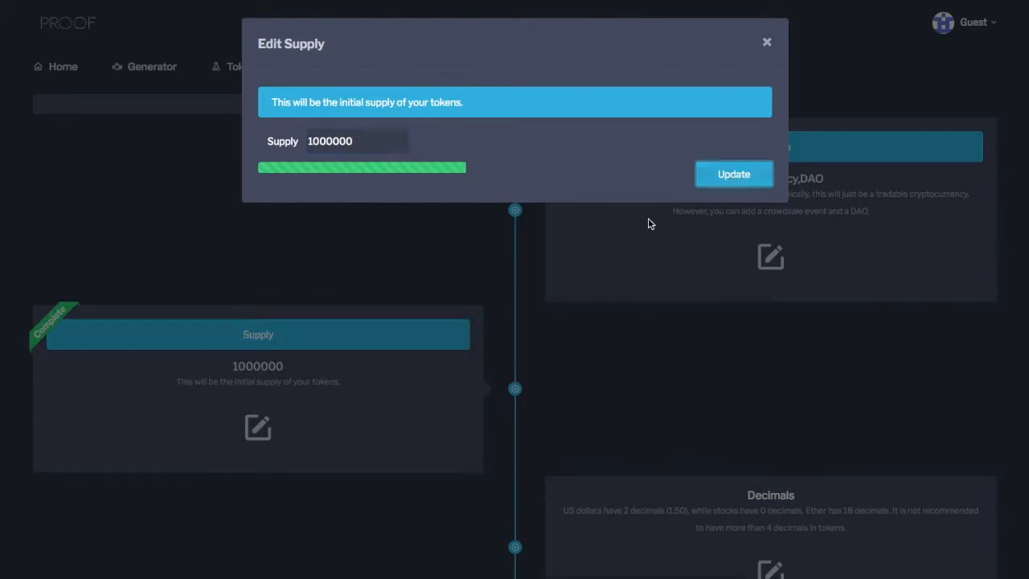
# Set the token's number of decimals to 2 and save it.
pyautogui.scroll(-2, 705, 358)
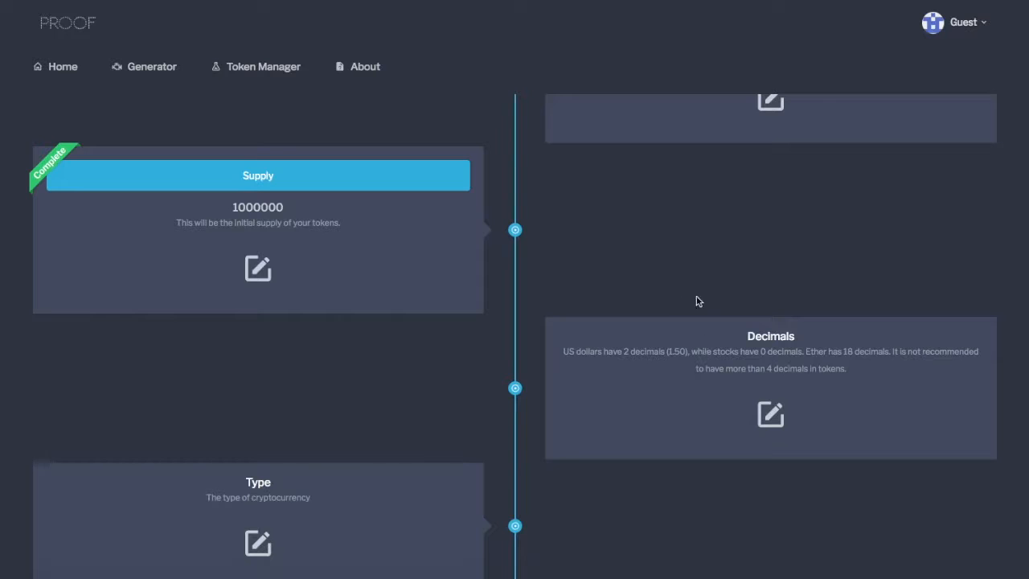
pyautogui.click(770, 417)
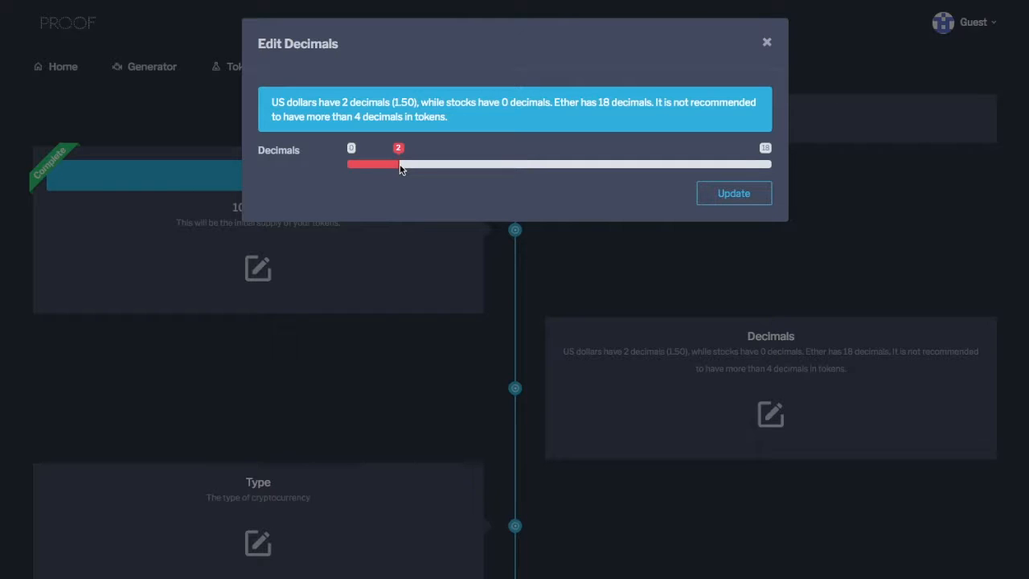
pyautogui.click(741, 193)
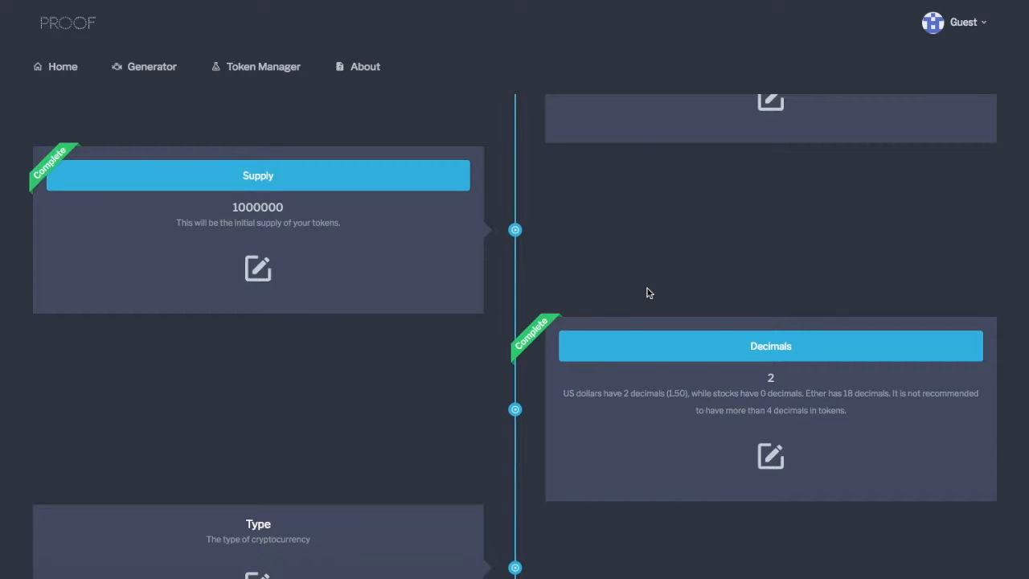
# Set the cryptocurrency type to Fan Token and save it.
pyautogui.scroll(-1, 686, 338)
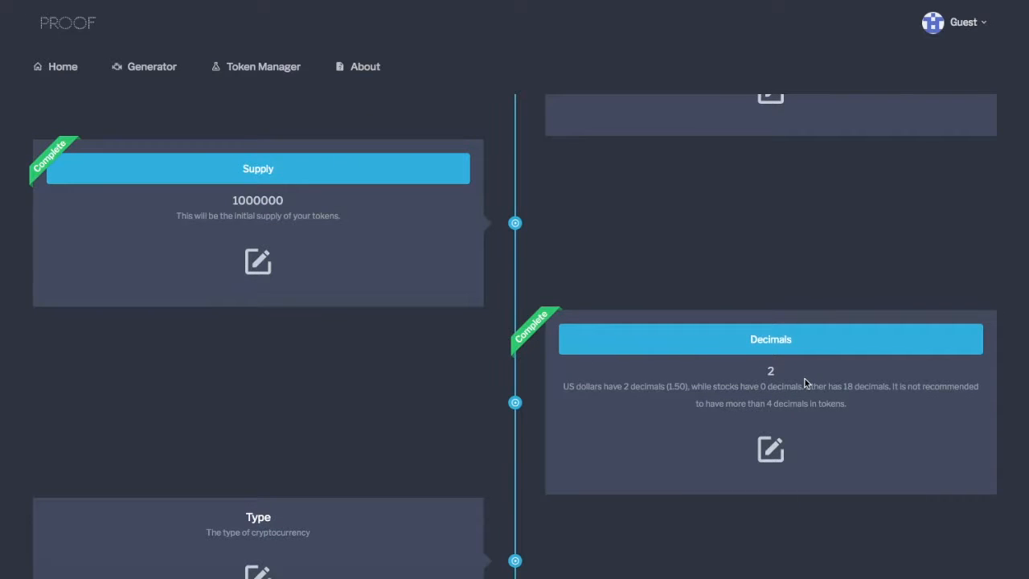
pyautogui.scroll(-3, 457, 399)
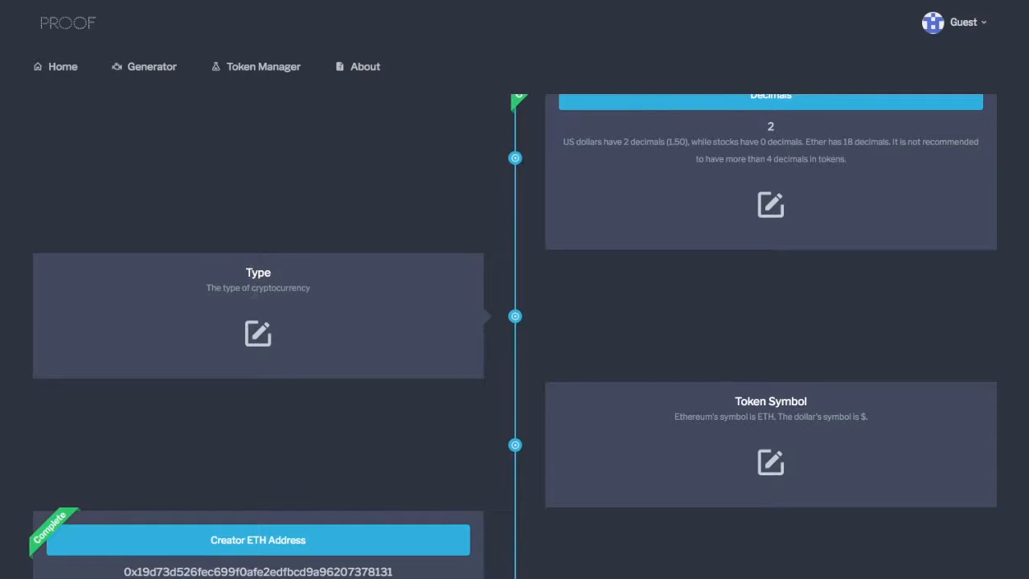
pyautogui.click(258, 333)
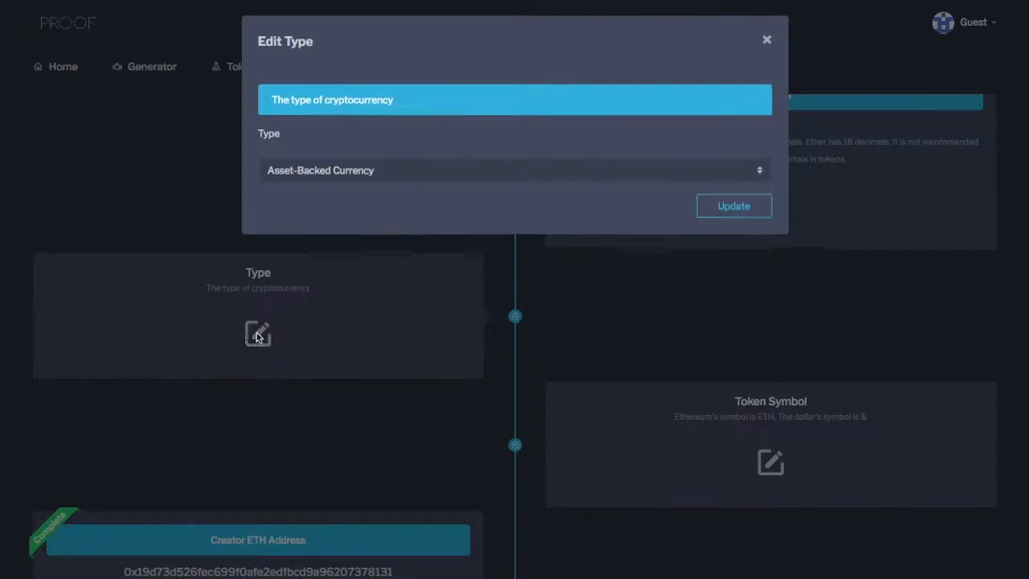
pyautogui.click(622, 174)
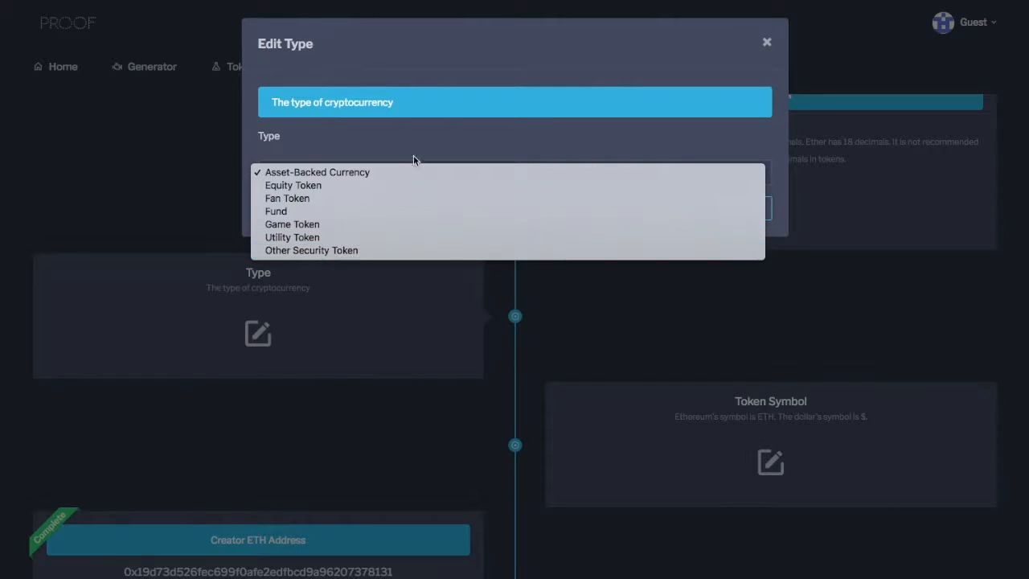
pyautogui.click(328, 198)
pyautogui.click(744, 209)
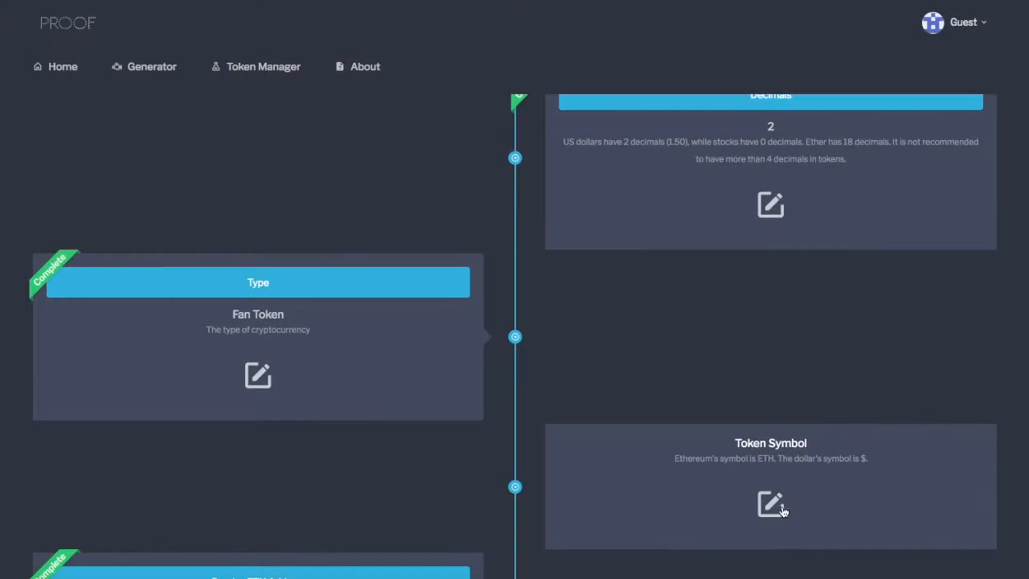
# Set the token symbol to SOC and save it.
pyautogui.click(770, 504)
pyautogui.click(394, 142)
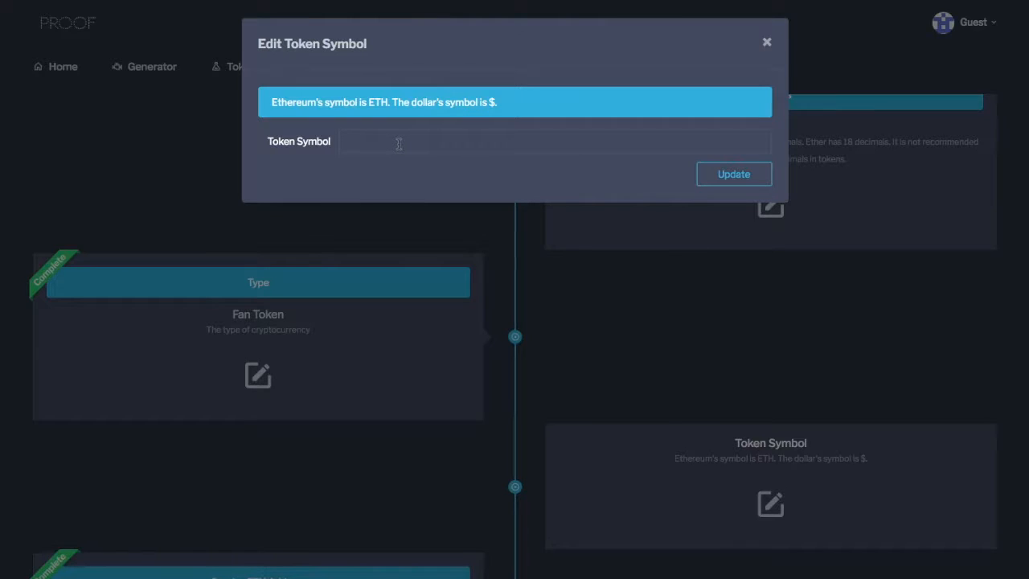
pyautogui.write('SOC')
pyautogui.moveTo(368, 102); pyautogui.dragTo(391, 103)
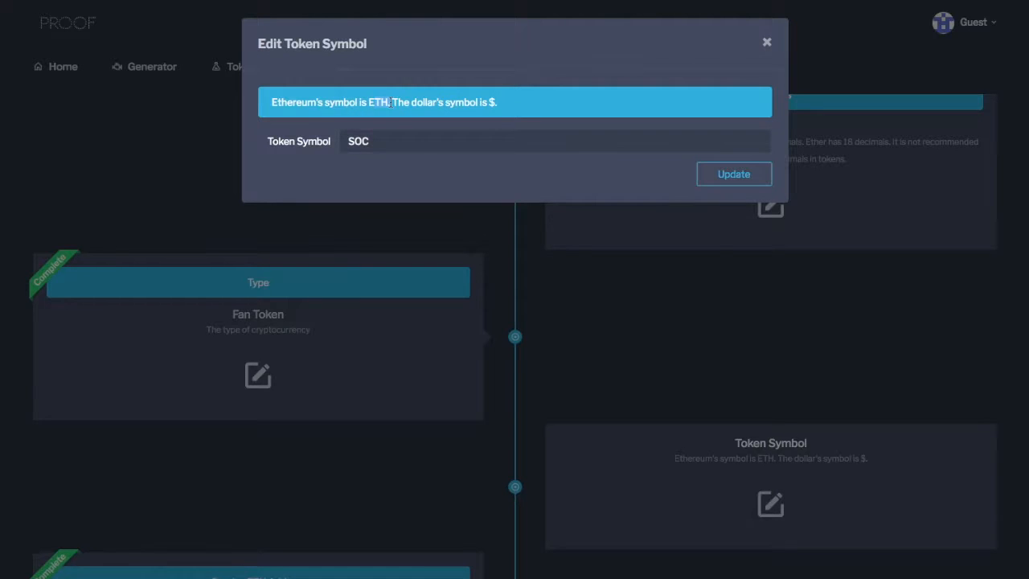
pyautogui.click(748, 176)
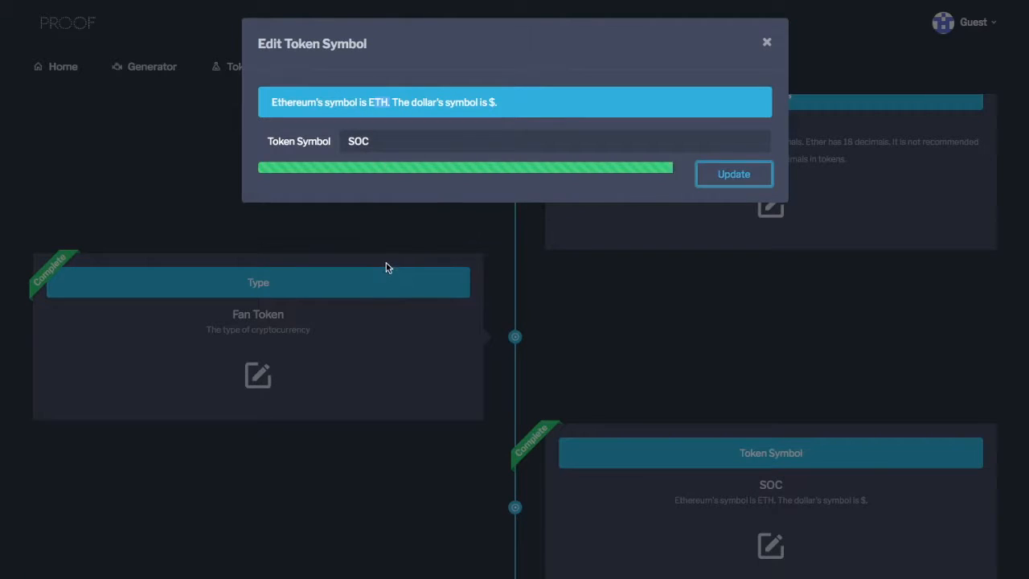
# Compare the creator ETH address with the account address shown in the MetaMask wallet.
pyautogui.scroll(-3, 386, 265)
pyautogui.scroll(-1, 386, 266)
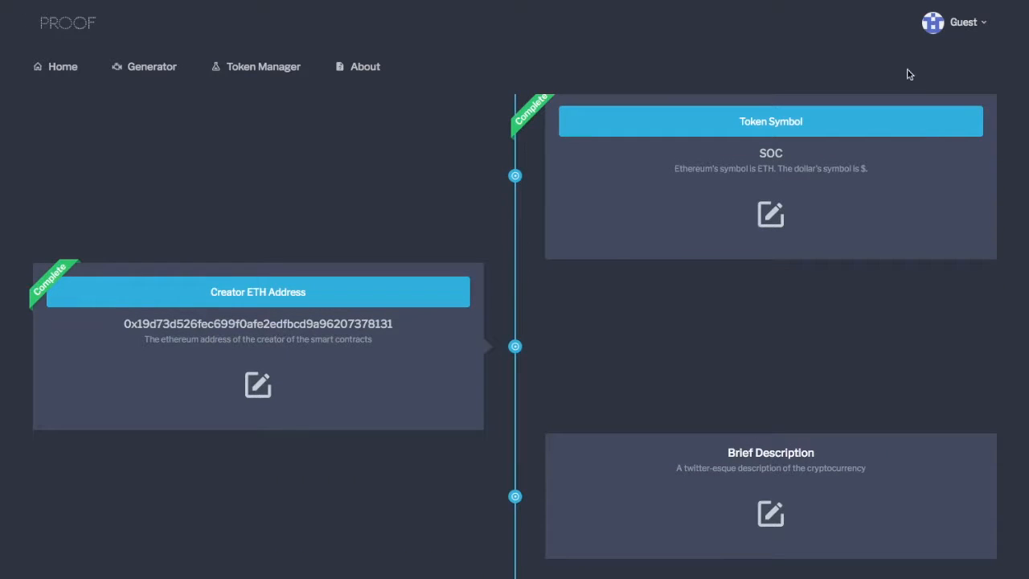
pyautogui.click(975, 1)
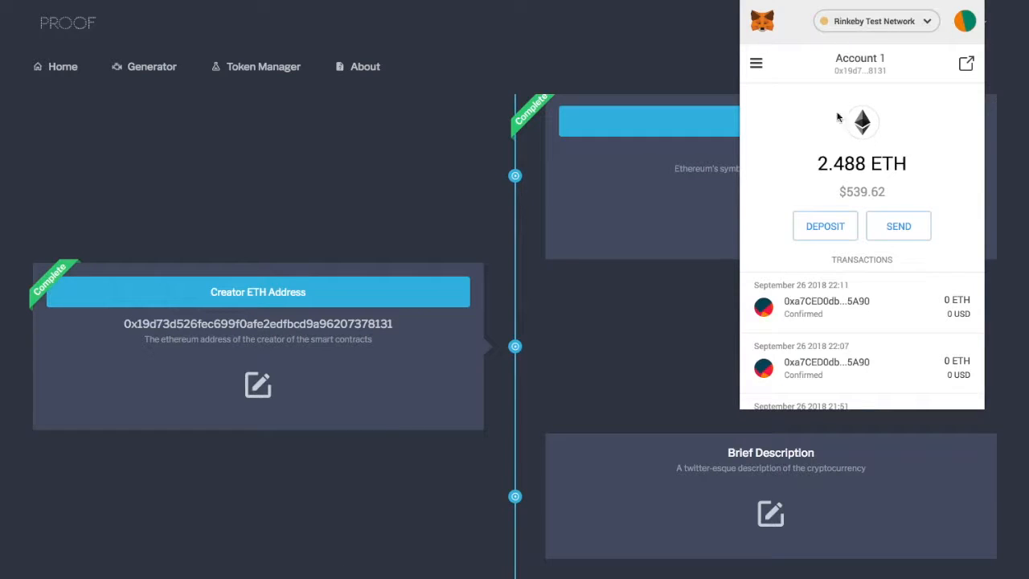
pyautogui.click(673, 325)
# Set the brief description to "SoccerCoin allows soccer fans to exchange tokens" and save it.
pyautogui.scroll(-2, 660, 342)
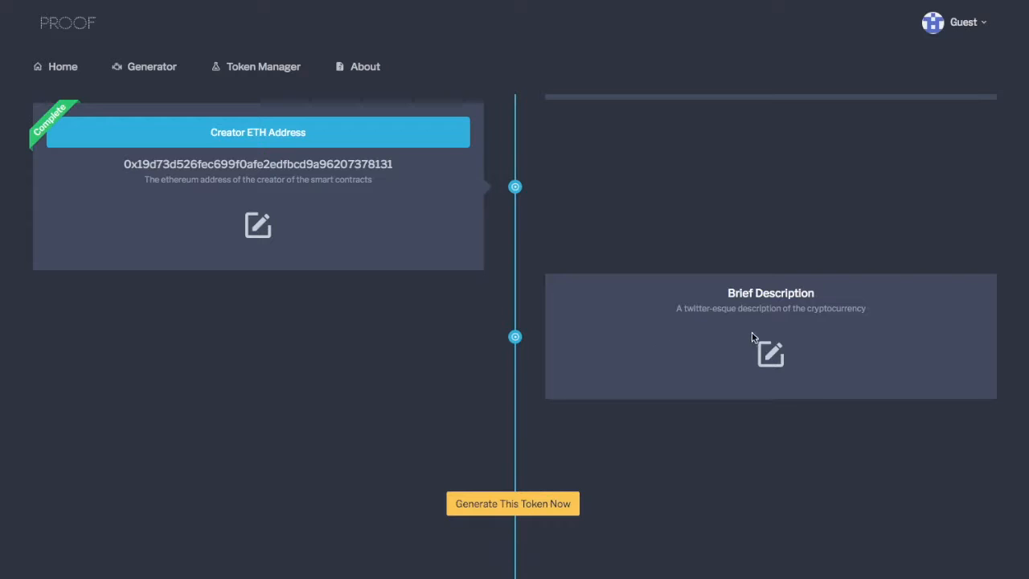
pyautogui.click(769, 353)
pyautogui.click(459, 161)
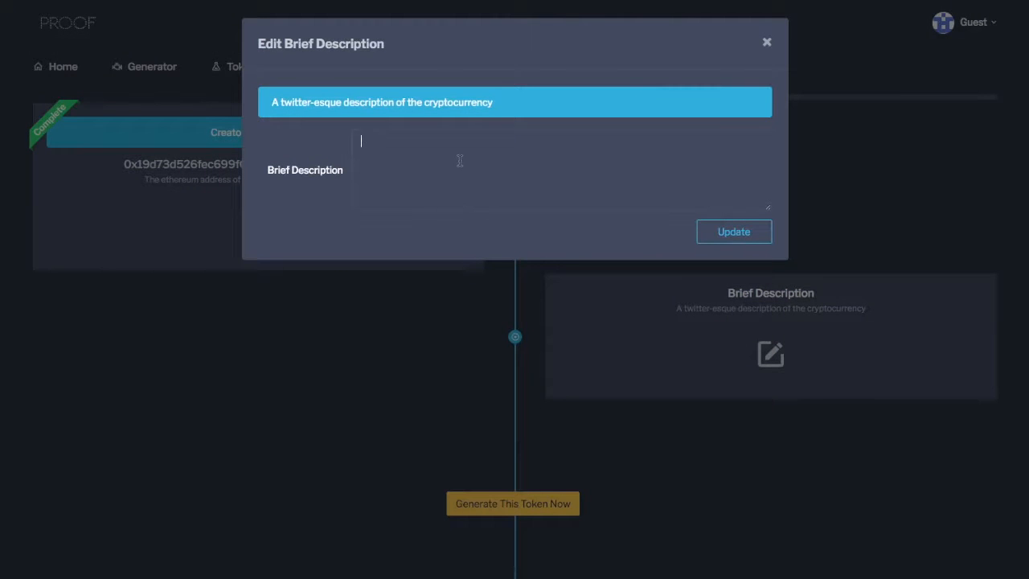
pyautogui.write('SoccerCoin allows soccer fans to exchange tokens')
pyautogui.click(758, 230)
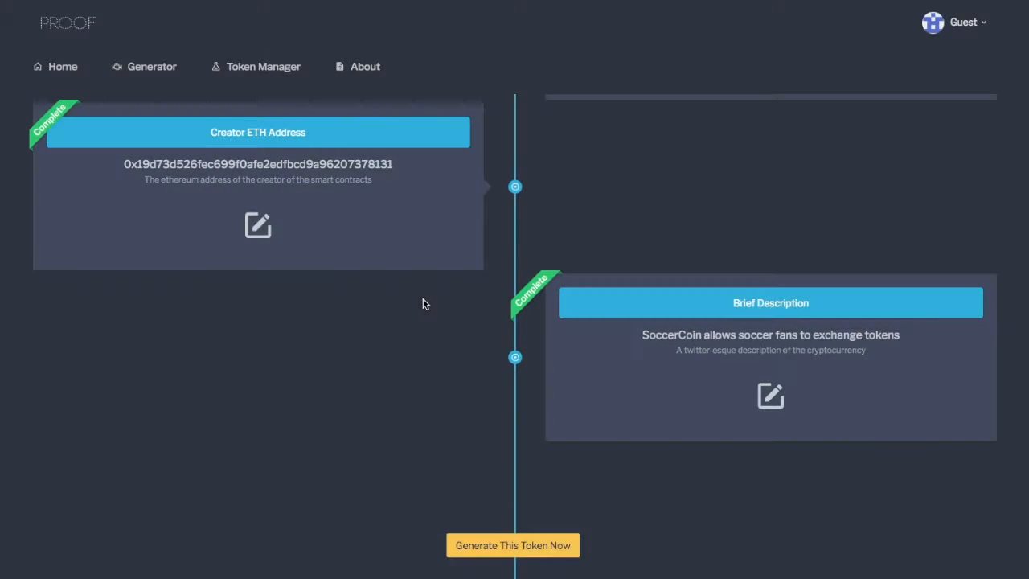
# Generate the smart contract code from the completed token settings.
pyautogui.scroll(-1, 423, 299)
pyautogui.scroll(-1, 429, 281)
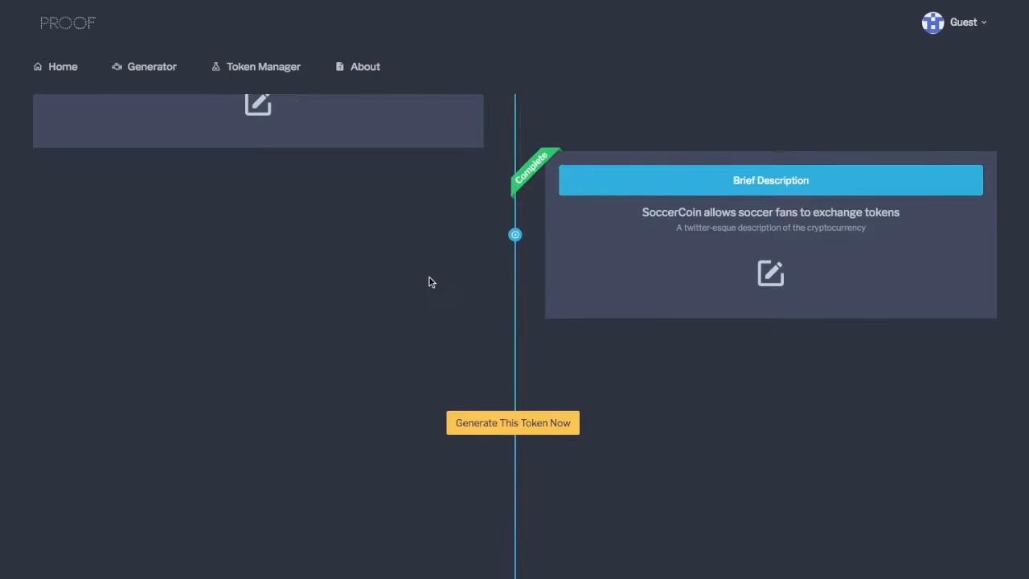
pyautogui.click(543, 428)
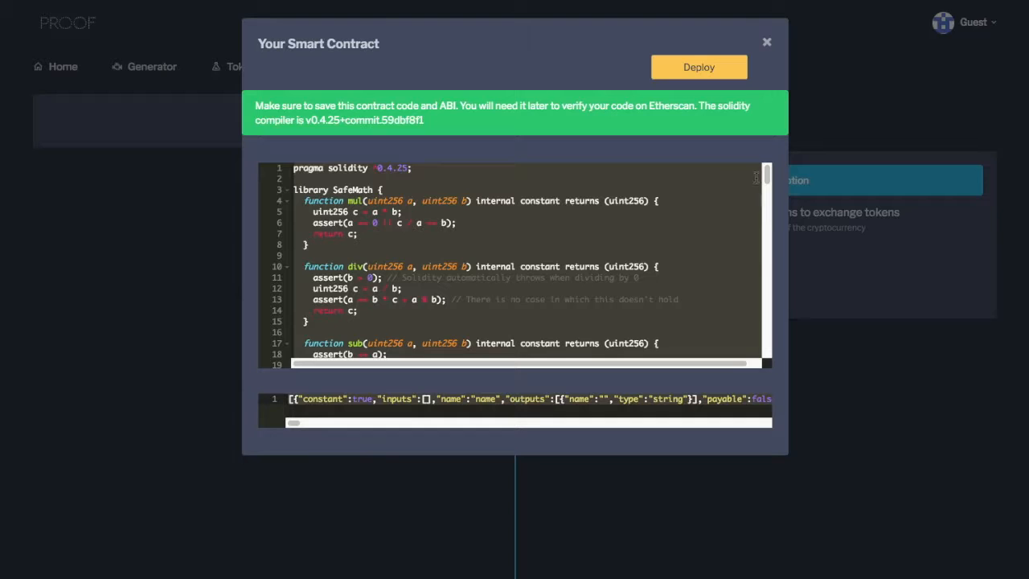
# Examine the start of the generated contract code, including the Solidity version line and the SafeMath library.
pyautogui.click(317, 189)
pyautogui.moveTo(297, 174); pyautogui.dragTo(431, 212)
pyautogui.click(443, 202)
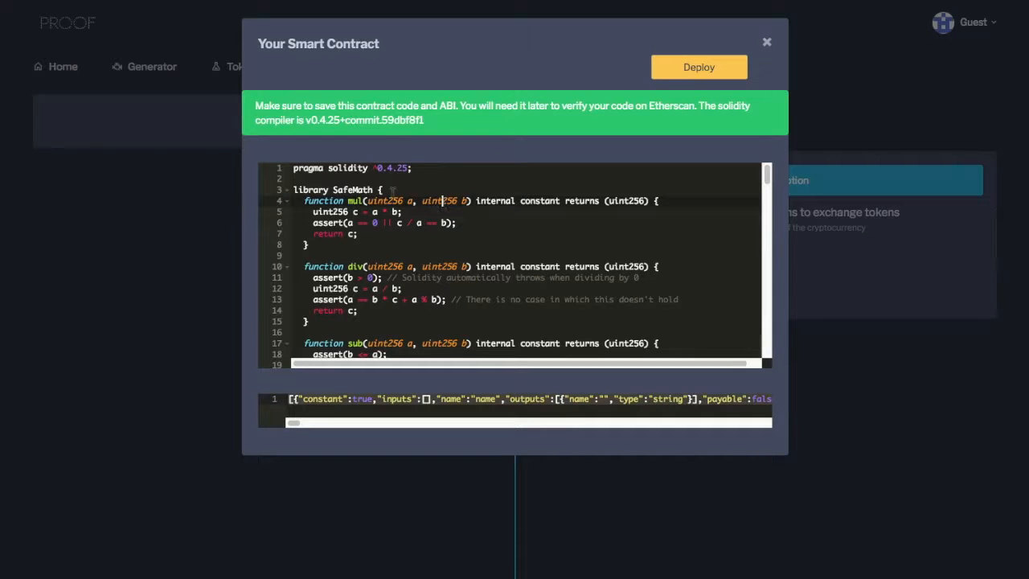
pyautogui.moveTo(293, 168); pyautogui.dragTo(446, 314)
pyautogui.click(466, 277)
pyautogui.click(459, 235)
pyautogui.moveTo(328, 167); pyautogui.dragTo(452, 168)
pyautogui.click(464, 209)
pyautogui.press('Down')
pyautogui.press('Down')
pyautogui.click(307, 180)
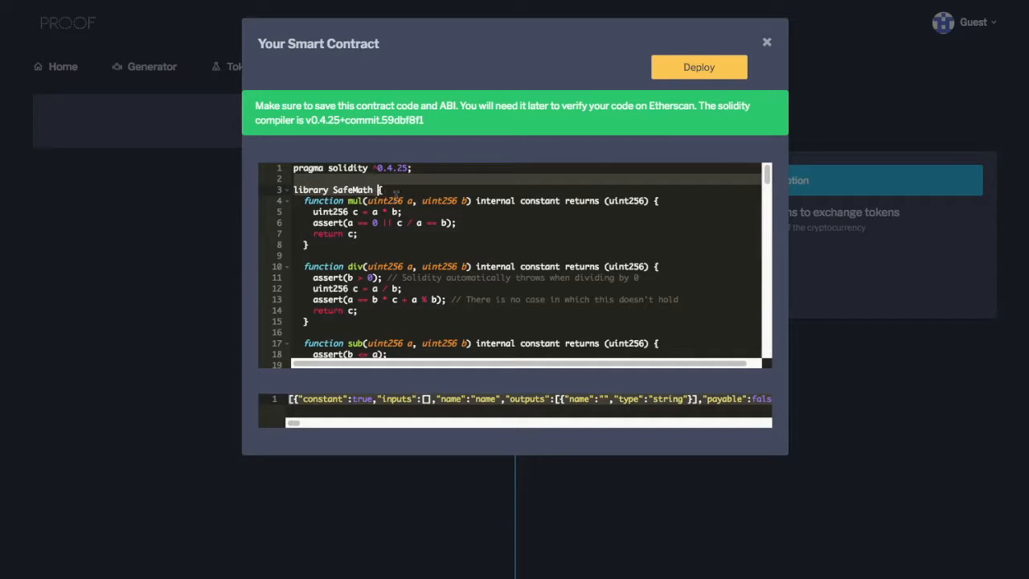
pyautogui.click(397, 197)
# Read through the remaining SafeMath functions down to the start of the SoccerCoin contract.
pyautogui.scroll(-2, 406, 262)
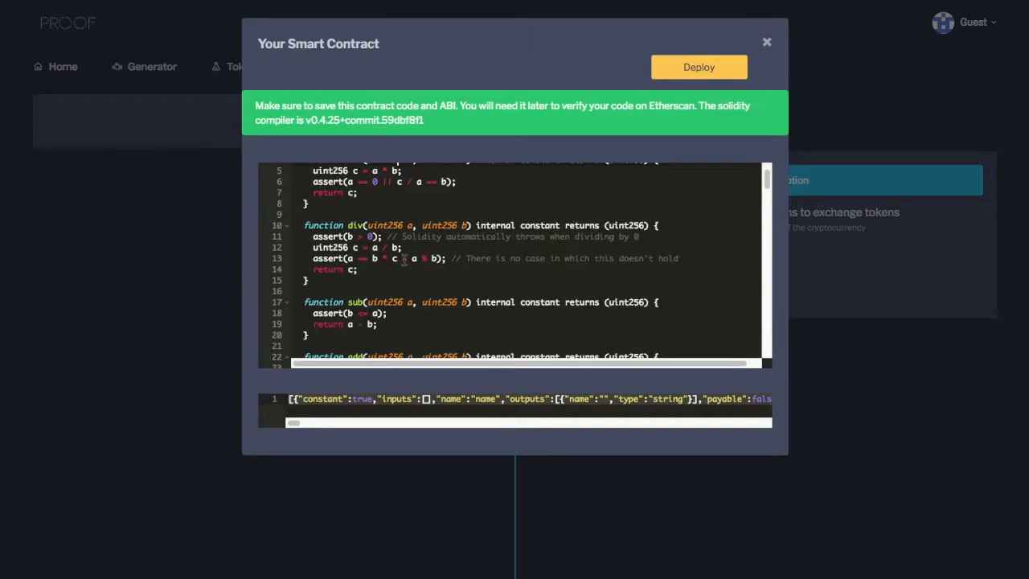
pyautogui.scroll(-4, 412, 277)
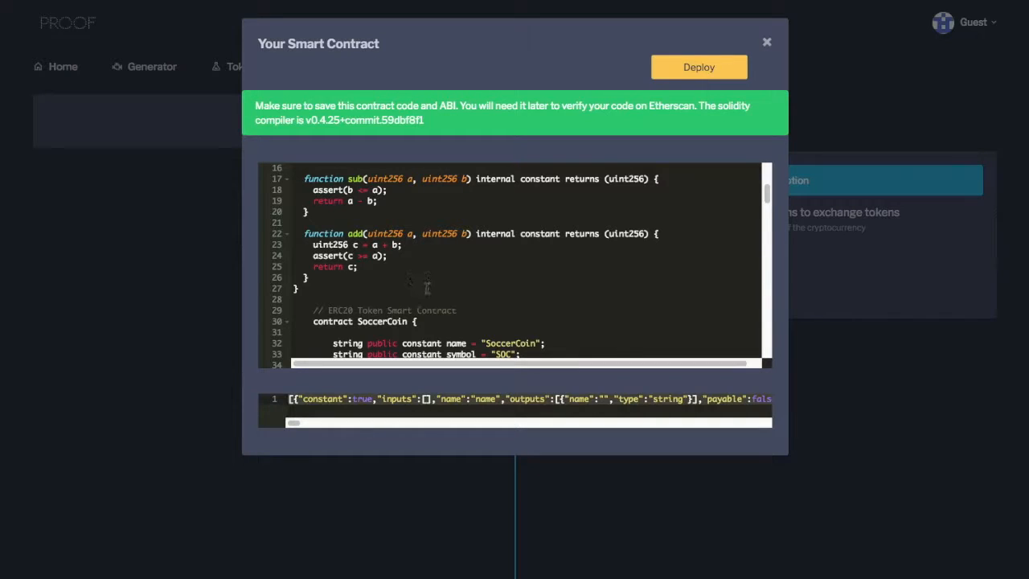
pyautogui.scroll(-3, 427, 287)
pyautogui.scroll(-2, 424, 275)
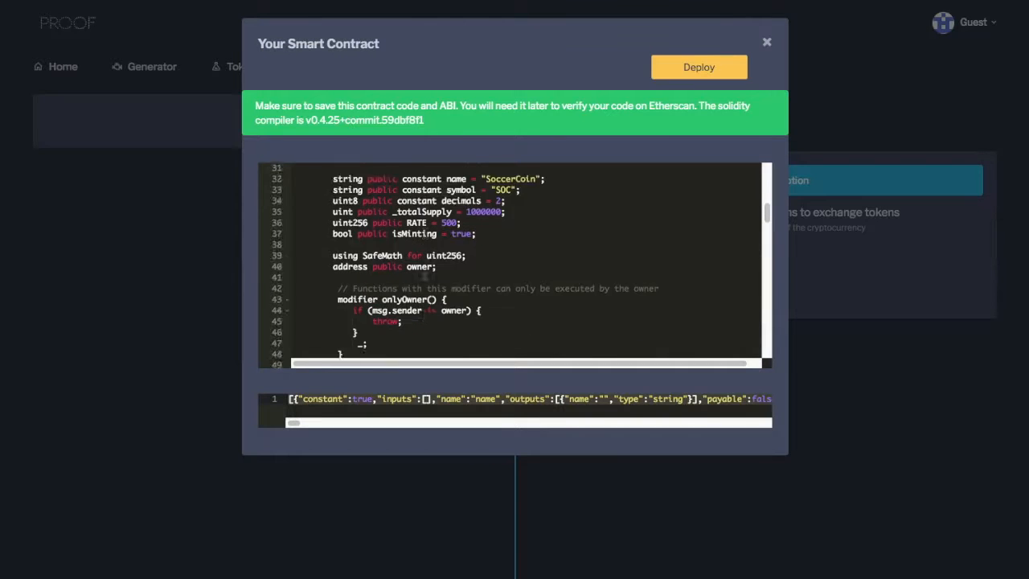
# Examine the token name and symbol constants at the start of the SoccerCoin contract.
pyautogui.scroll(2, 424, 275)
pyautogui.click(486, 241)
pyautogui.moveTo(329, 221); pyautogui.dragTo(574, 221)
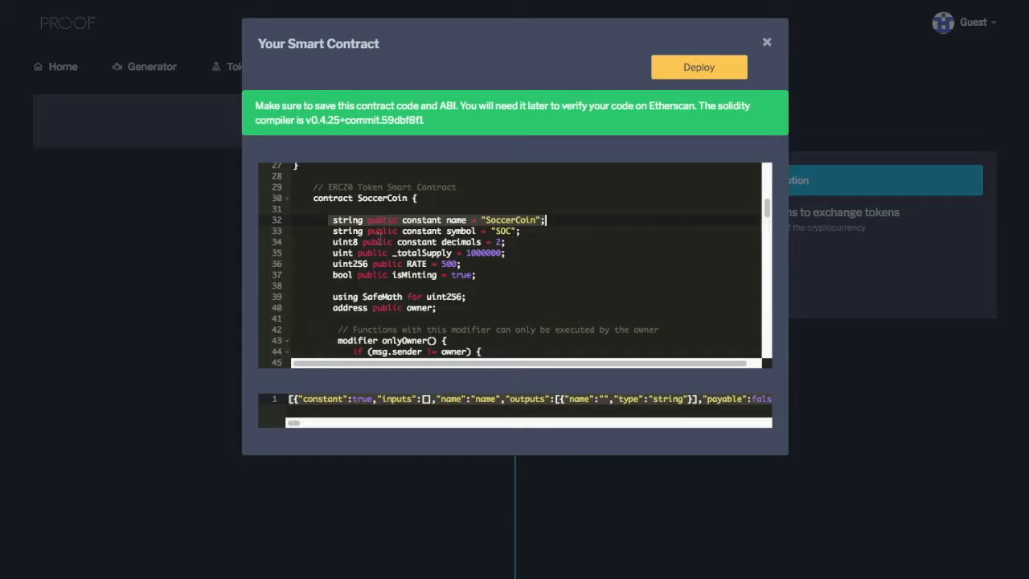
pyautogui.click(474, 264)
pyautogui.moveTo(329, 231); pyautogui.dragTo(562, 233)
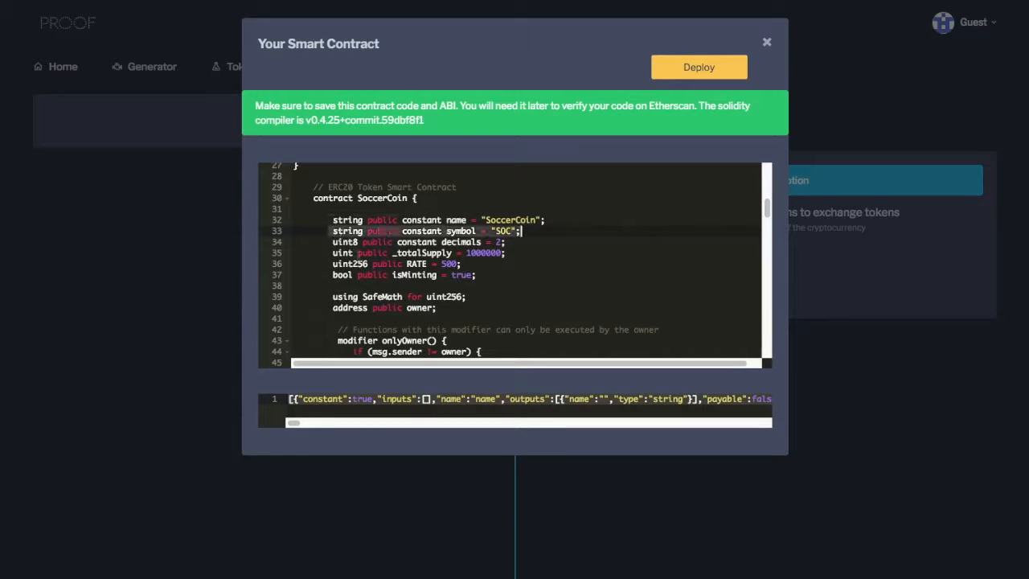
# Examine the contract's decimals, total supply, crowdsale rate and isMinting declarations.
pyautogui.click(334, 242)
pyautogui.moveTo(330, 241); pyautogui.dragTo(542, 246)
pyautogui.moveTo(332, 253); pyautogui.dragTo(535, 256)
pyautogui.moveTo(329, 265); pyautogui.dragTo(479, 264)
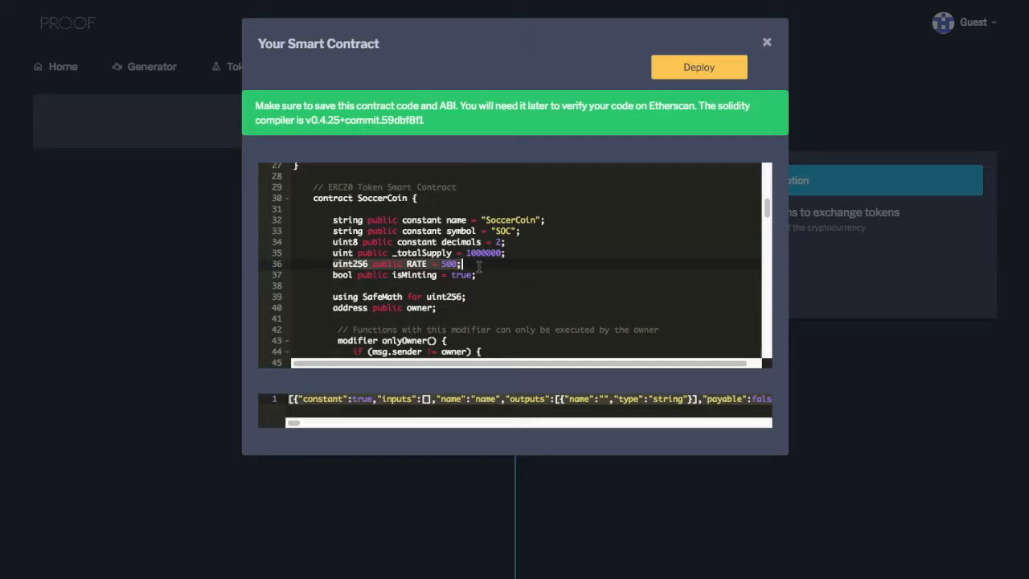
pyautogui.click(335, 276)
pyautogui.moveTo(334, 275); pyautogui.dragTo(494, 276)
pyautogui.click(509, 277)
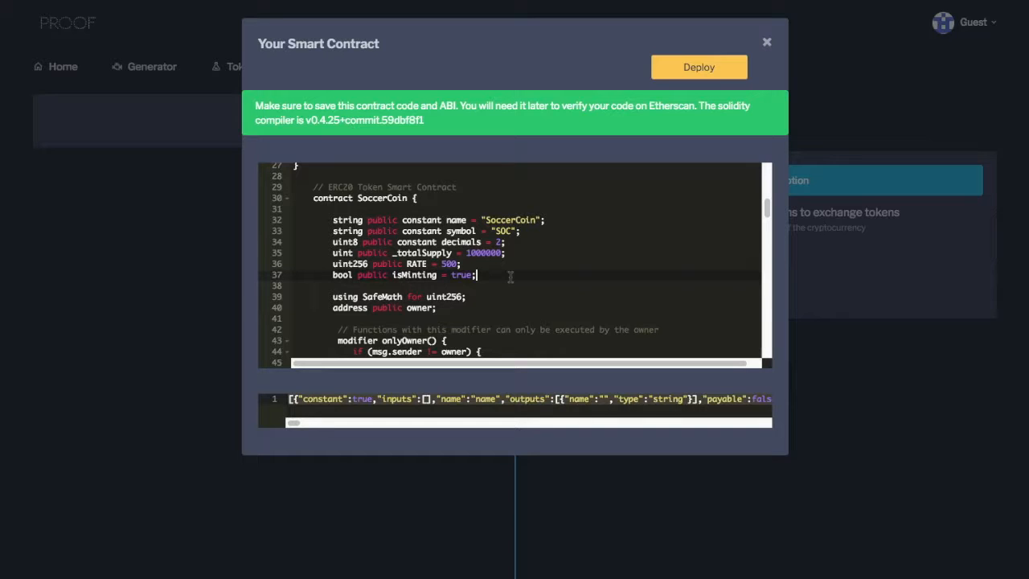
# Examine the onlyOwner modifier and view the owner's account in the MetaMask wallet.
pyautogui.scroll(-3, 514, 257)
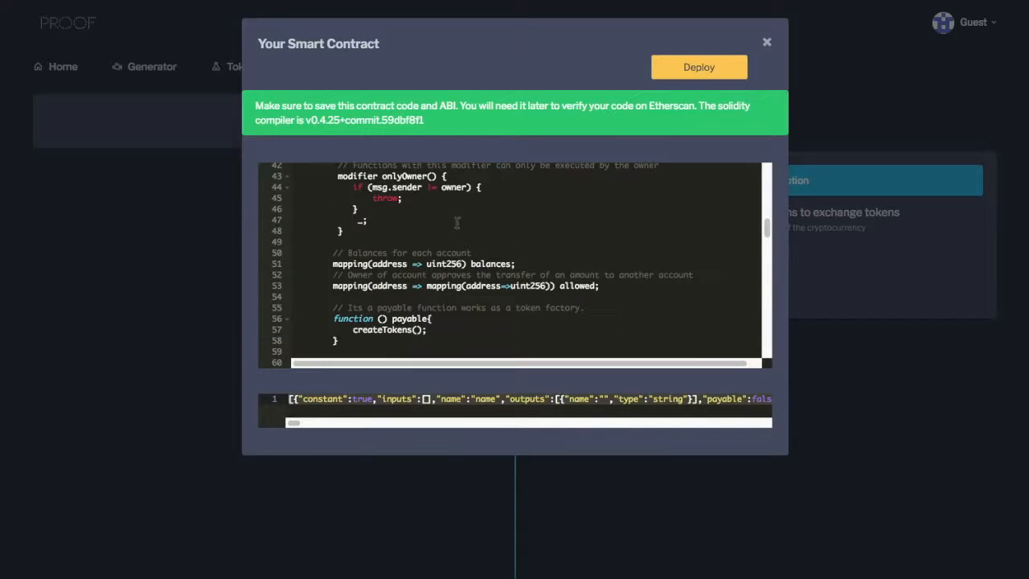
pyautogui.moveTo(334, 177); pyautogui.dragTo(452, 188)
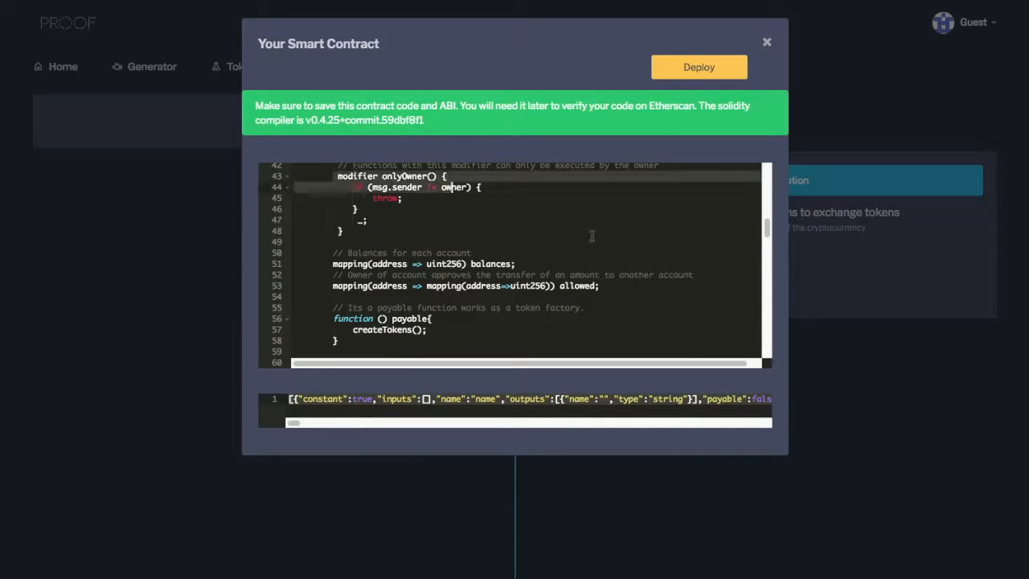
pyautogui.click(973, 0)
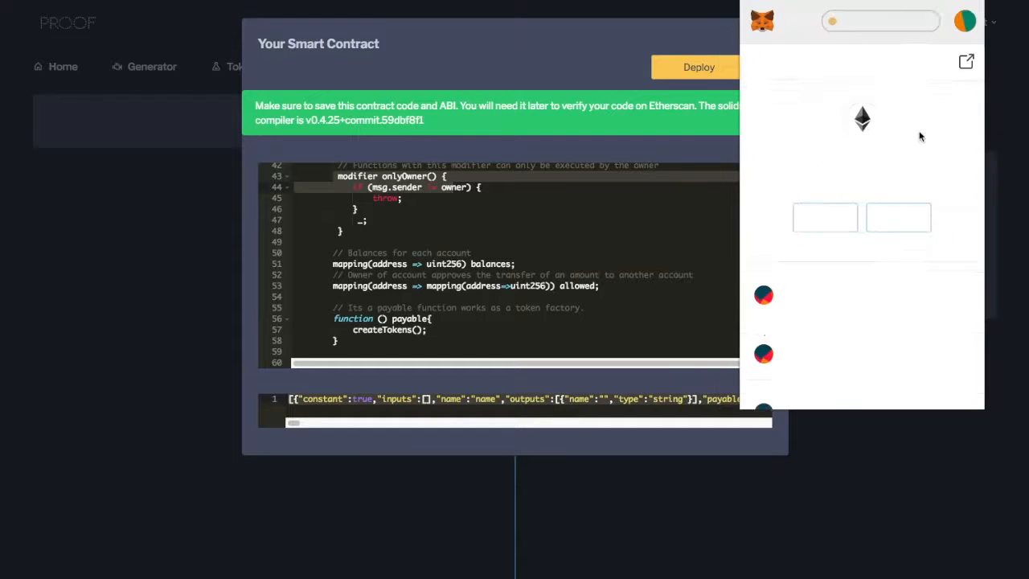
pyautogui.click(544, 219)
# Find and examine the payable function that works as a token factory by calling createTokens.
pyautogui.scroll(-4, 520, 279)
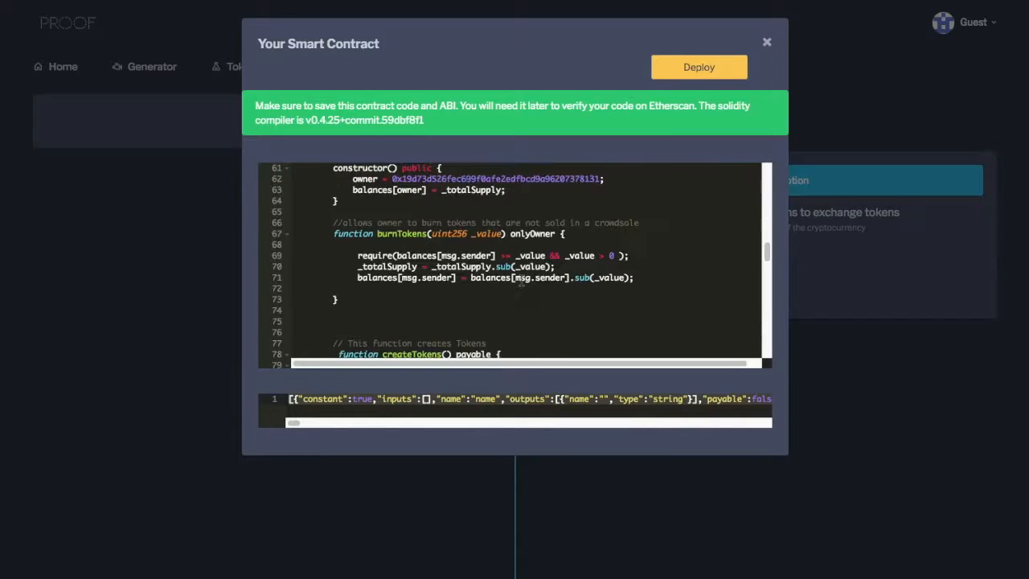
pyautogui.scroll(3, 389, 255)
pyautogui.scroll(-2, 397, 256)
pyautogui.scroll(1, 397, 256)
pyautogui.scroll(2, 426, 242)
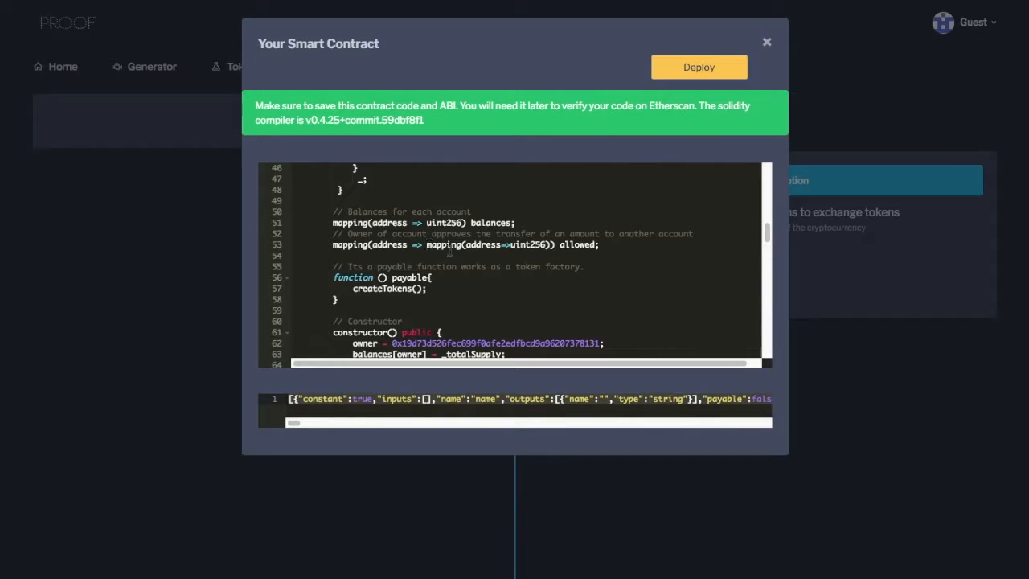
pyautogui.moveTo(333, 277); pyautogui.dragTo(430, 302)
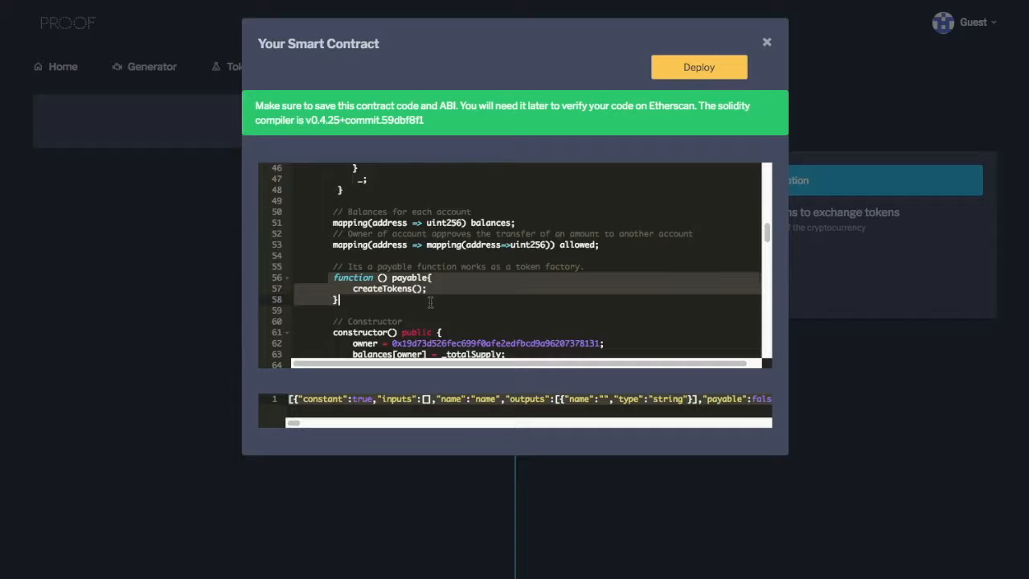
pyautogui.click(430, 301)
# Examine the constructor that assigns the owner address and the owner's token balance.
pyautogui.scroll(-3, 430, 302)
pyautogui.scroll(1, 323, 254)
pyautogui.moveTo(323, 254); pyautogui.dragTo(297, 294)
pyautogui.scroll(-3, 298, 294)
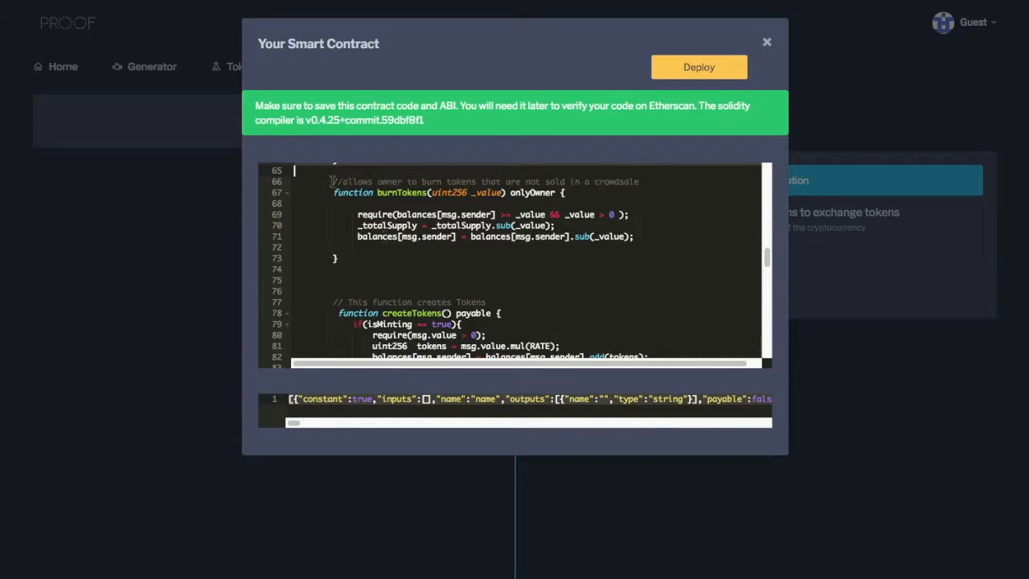
pyautogui.scroll(3, 366, 243)
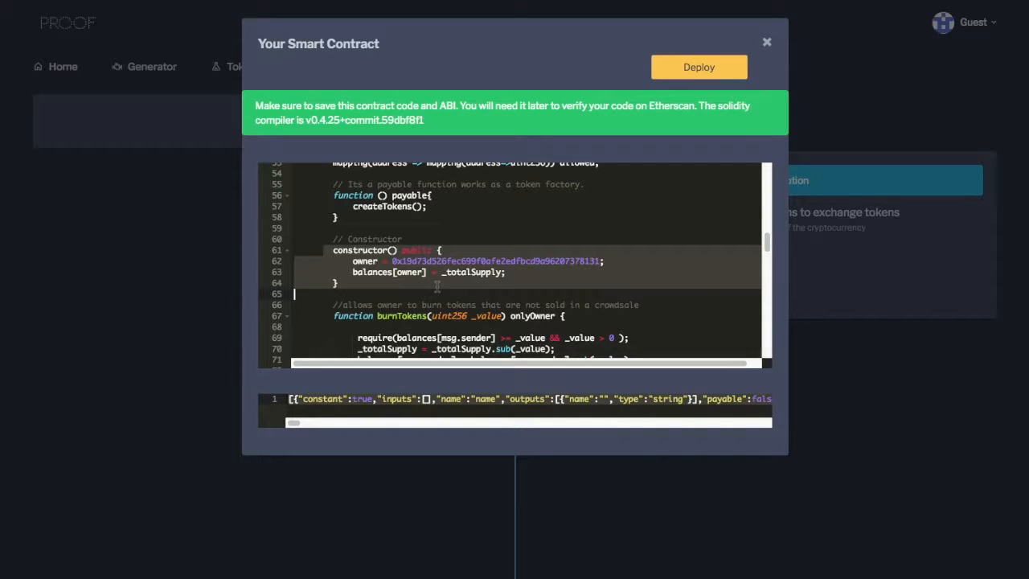
pyautogui.click(434, 285)
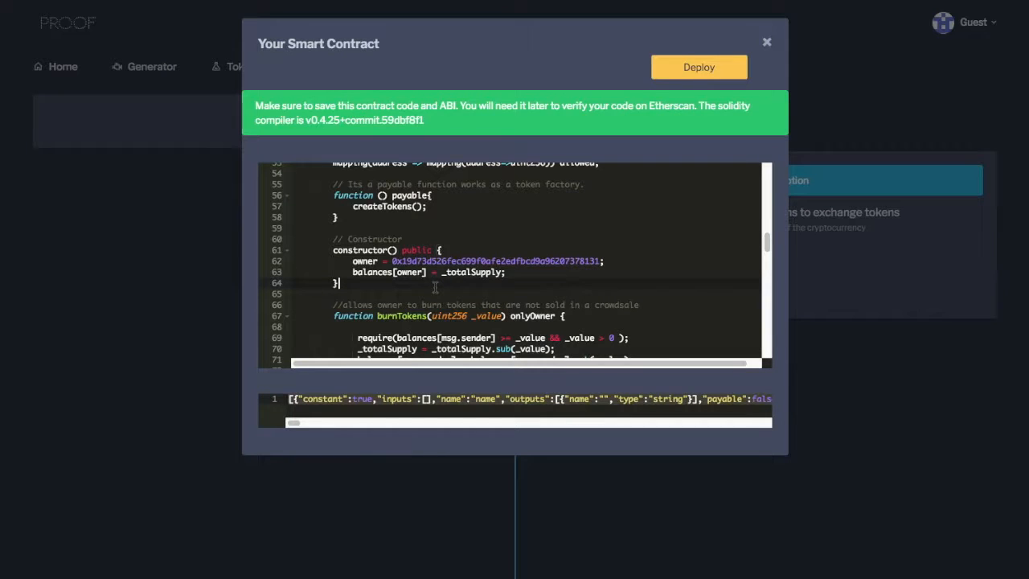
# Examine the burnTokens function that lets the owner burn tokens not sold in the crowdsale.
pyautogui.scroll(-2, 403, 258)
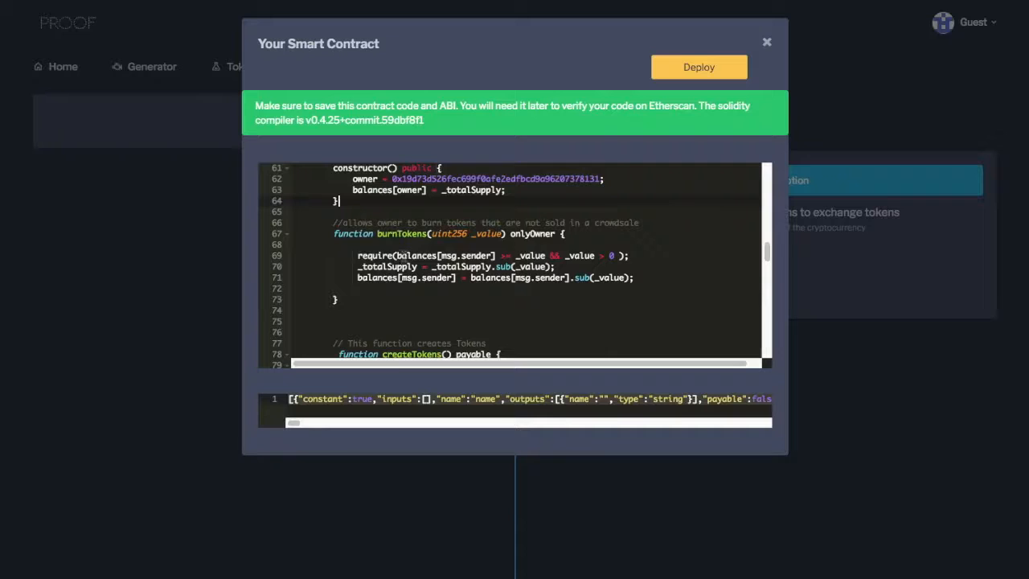
pyautogui.moveTo(330, 235); pyautogui.dragTo(509, 308)
pyautogui.click(513, 310)
pyautogui.scroll(-4, 522, 289)
pyautogui.scroll(1, 486, 305)
pyautogui.scroll(2, 487, 303)
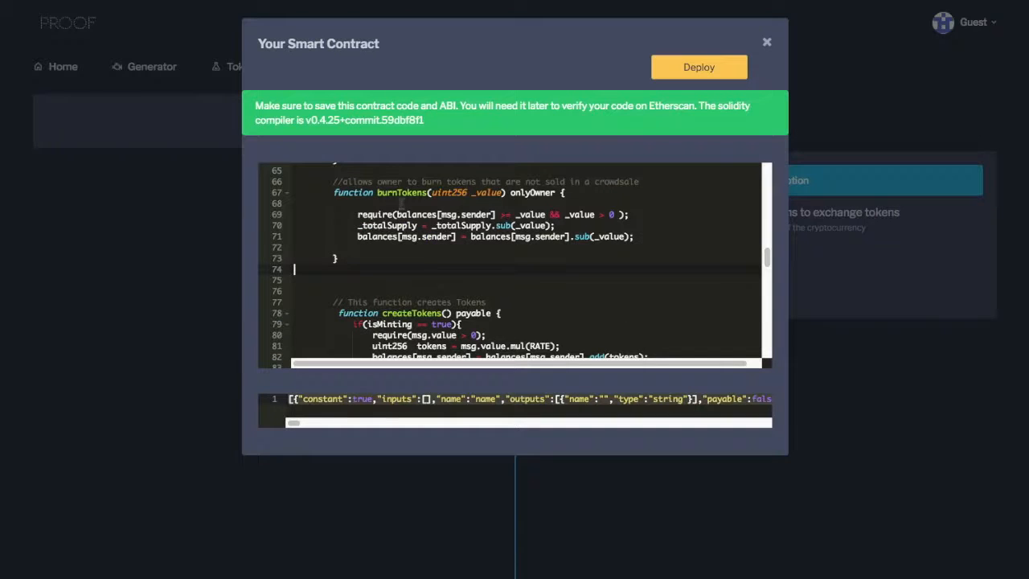
# Examine the createTokens function, especially the line that multiplies the sent value by RATE.
pyautogui.scroll(-2, 466, 309)
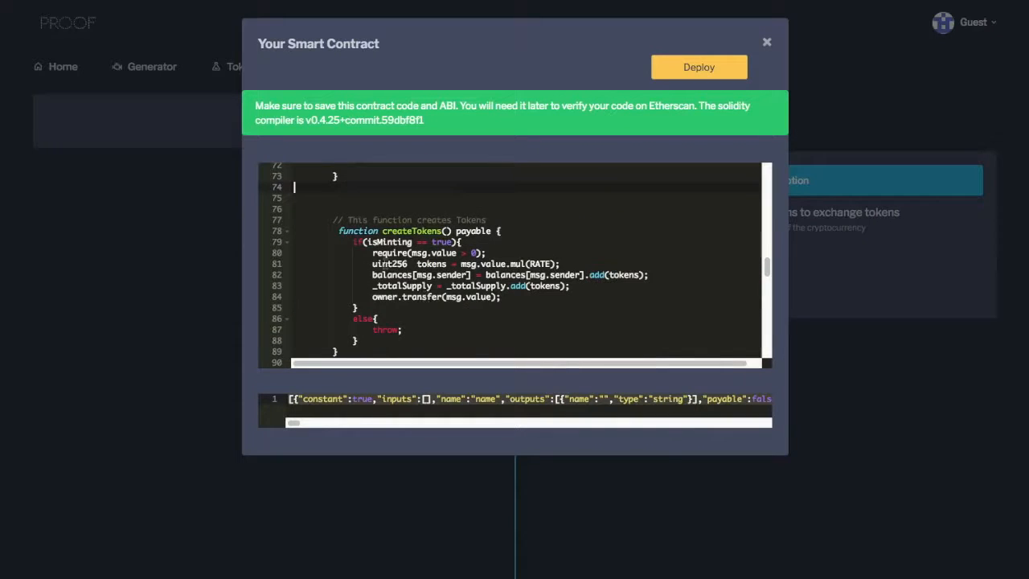
pyautogui.scroll(4, 384, 262)
pyautogui.scroll(-5, 480, 322)
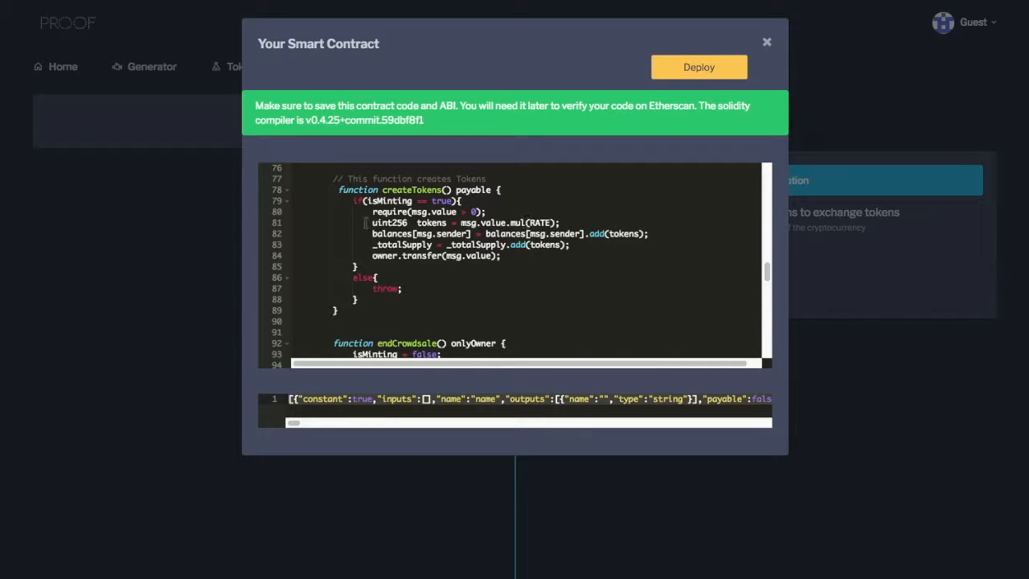
pyautogui.click(522, 223)
pyautogui.click(572, 222)
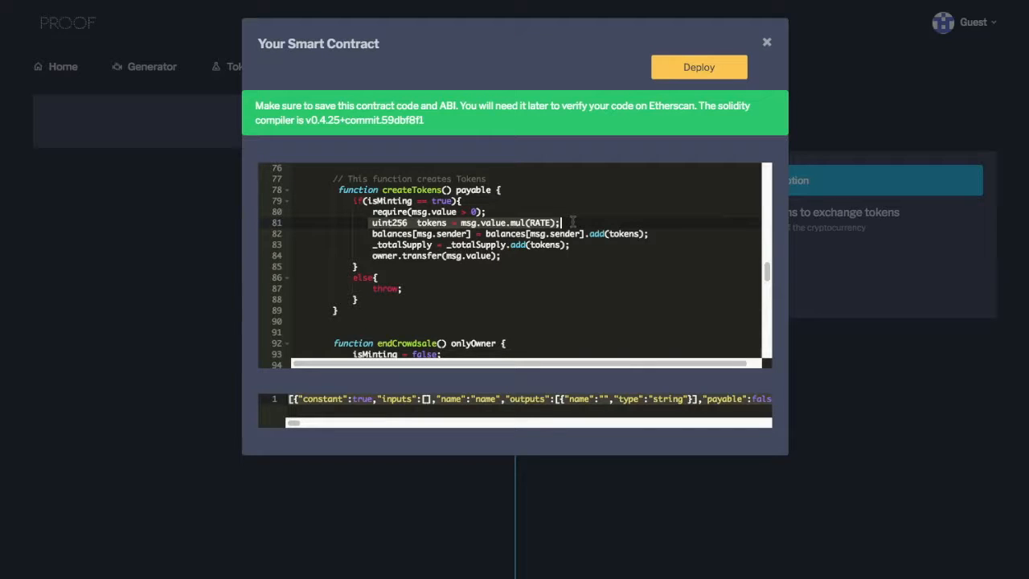
pyautogui.click(470, 223)
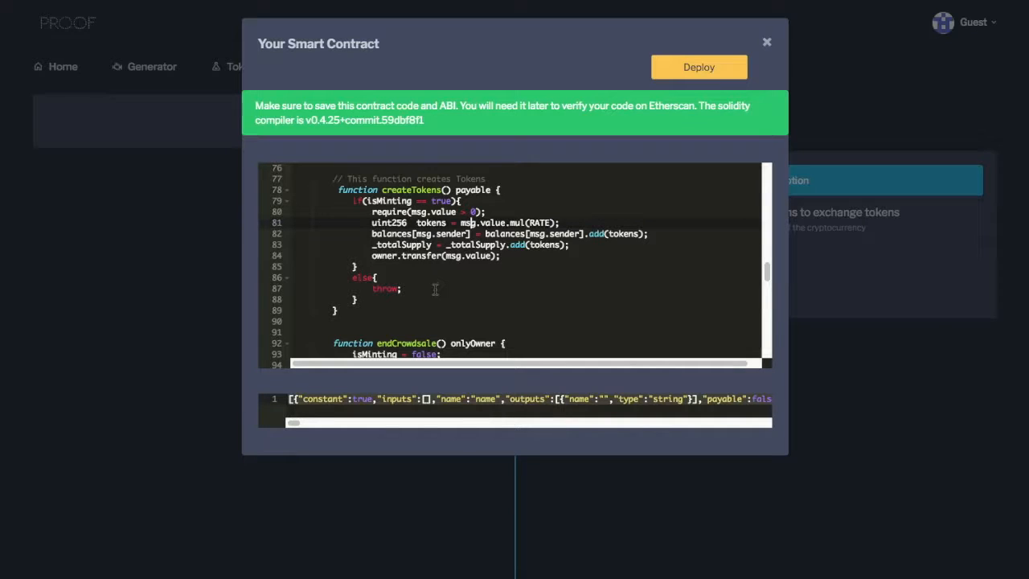
# Examine the endCrowdsale function and its line that switches isMinting to false.
pyautogui.scroll(-2, 435, 287)
pyautogui.moveTo(335, 260); pyautogui.dragTo(399, 287)
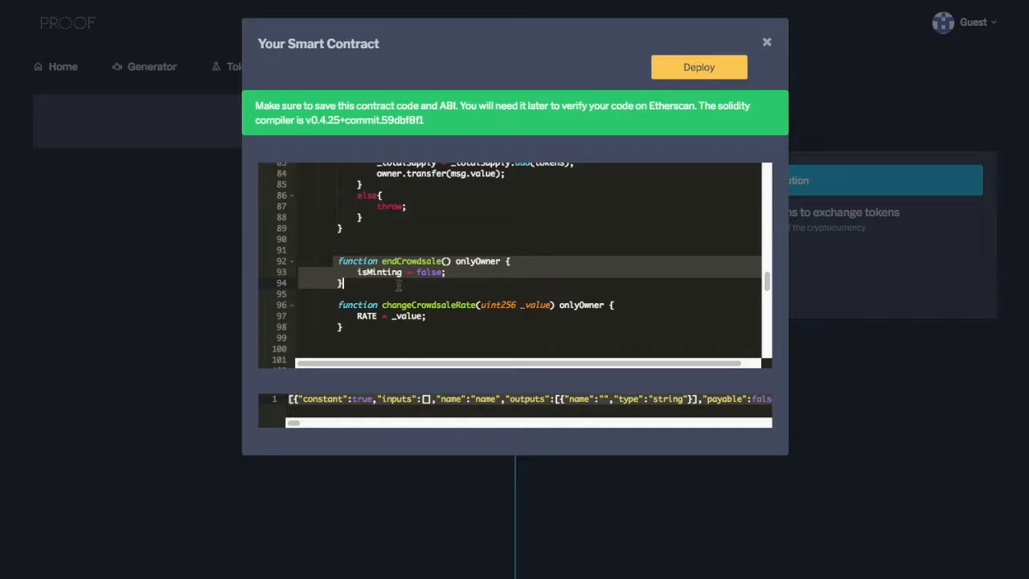
pyautogui.click(376, 284)
pyautogui.moveTo(357, 272); pyautogui.dragTo(482, 275)
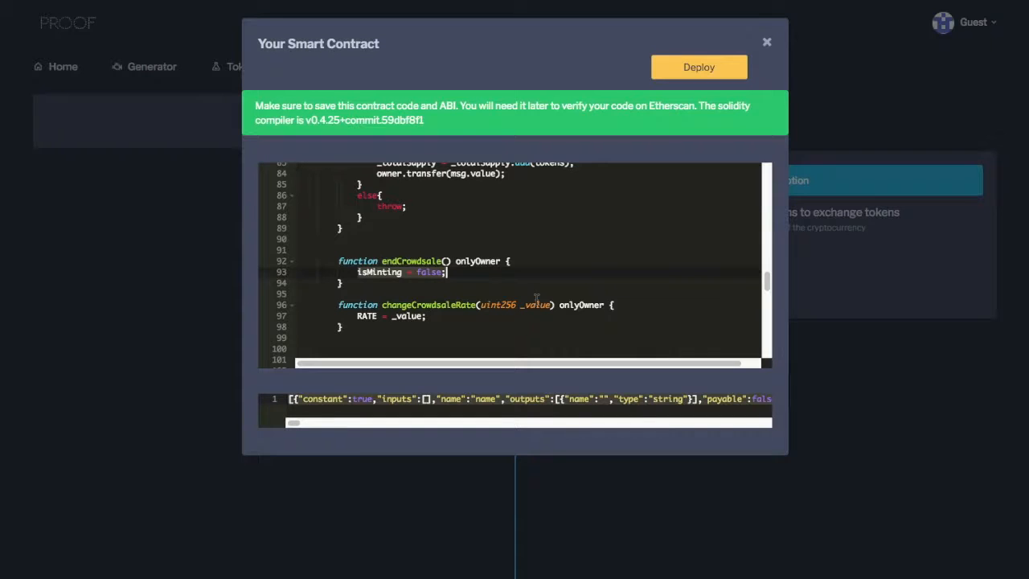
# Examine the changeCrowdsaleRate function that lets the owner assign a new RATE.
pyautogui.scroll(-2, 536, 298)
pyautogui.moveTo(337, 212); pyautogui.dragTo(463, 246)
pyautogui.click(482, 267)
pyautogui.scroll(-4, 499, 261)
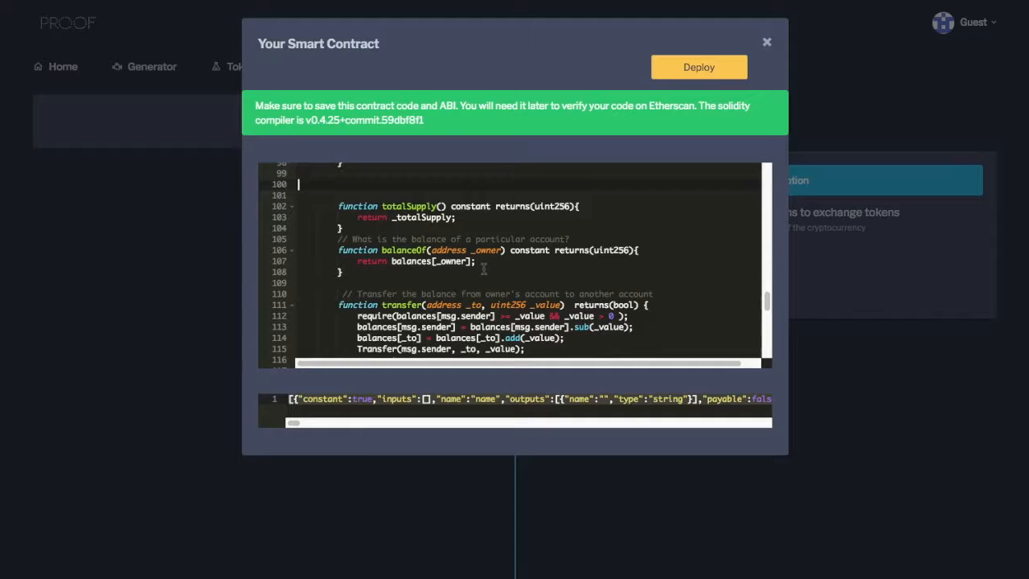
# Examine the totalSupply, balanceOf and transfer functions of the contract.
pyautogui.scroll(1, 466, 227)
pyautogui.click(466, 229)
pyautogui.keyDown('shift'); pyautogui.click(346, 195); pyautogui.keyUp('shift')
pyautogui.moveTo(339, 250); pyautogui.dragTo(399, 273)
pyautogui.scroll(-3, 491, 290)
pyautogui.moveTo(338, 222); pyautogui.dragTo(440, 293)
# Examine the contract's remaining functions from transferFrom to allowance, and the generated ABI.
pyautogui.scroll(-4, 437, 294)
pyautogui.scroll(-2, 437, 296)
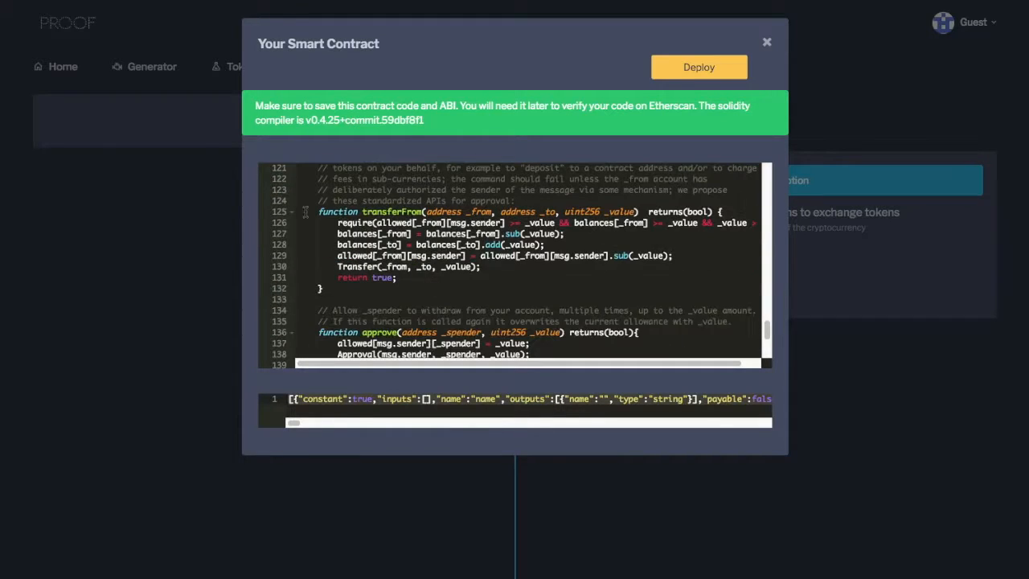
pyautogui.moveTo(315, 211); pyautogui.dragTo(420, 297)
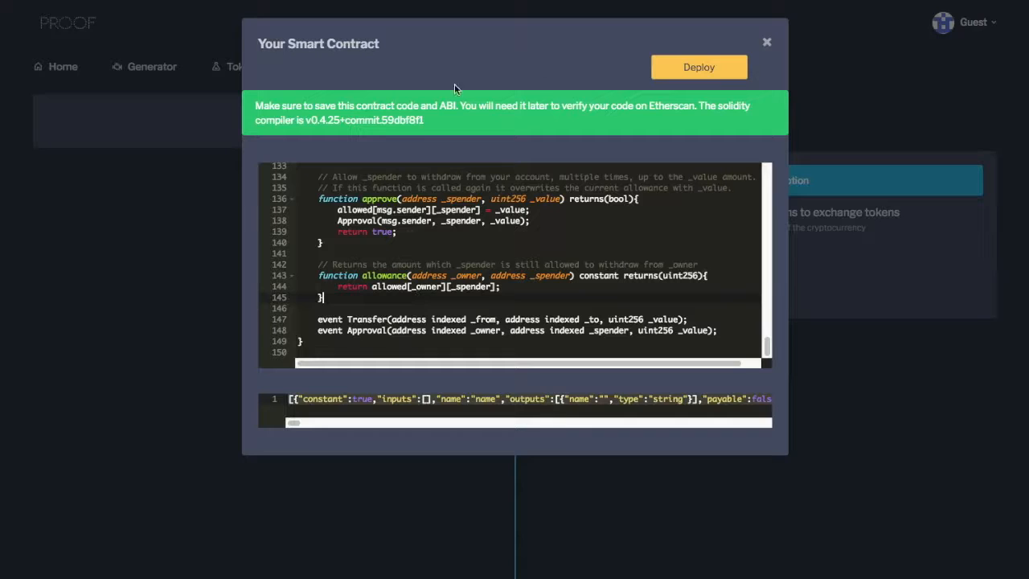
pyautogui.moveTo(302, 400); pyautogui.dragTo(628, 397)
pyautogui.click(658, 400)
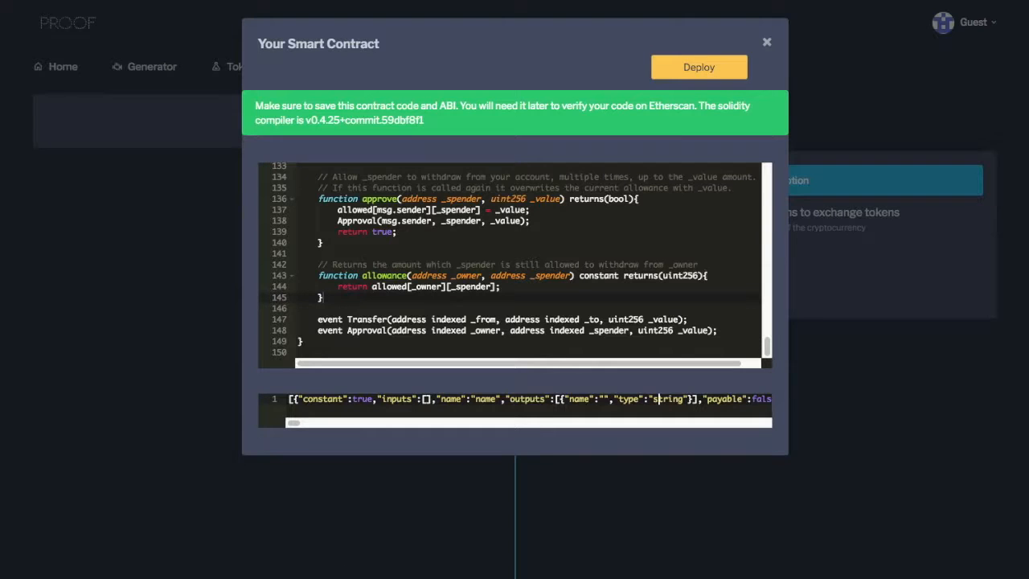
# Check which network is selected in MetaMask's network list and close the wallet.
pyautogui.click(973, 1)
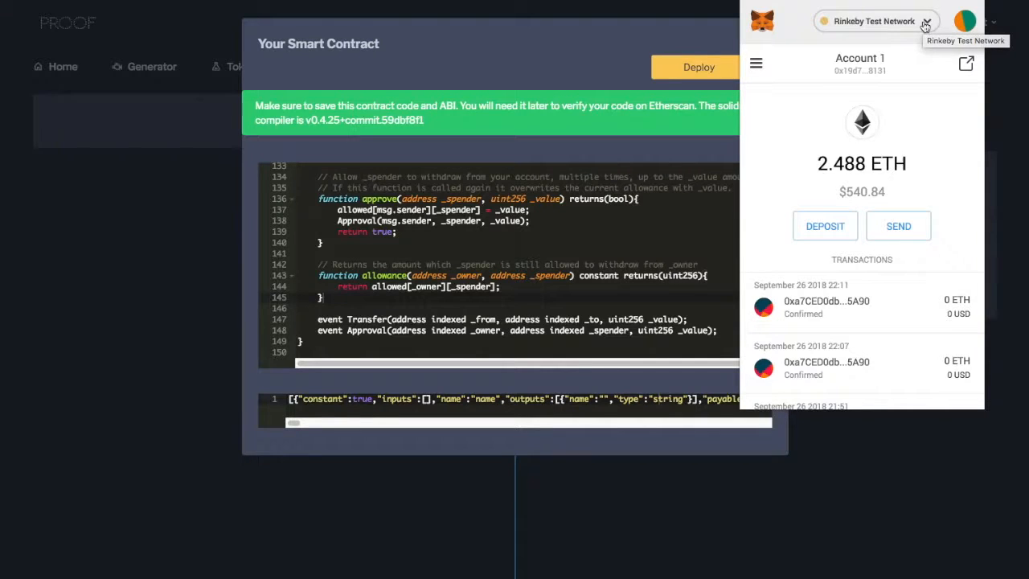
pyautogui.click(925, 24)
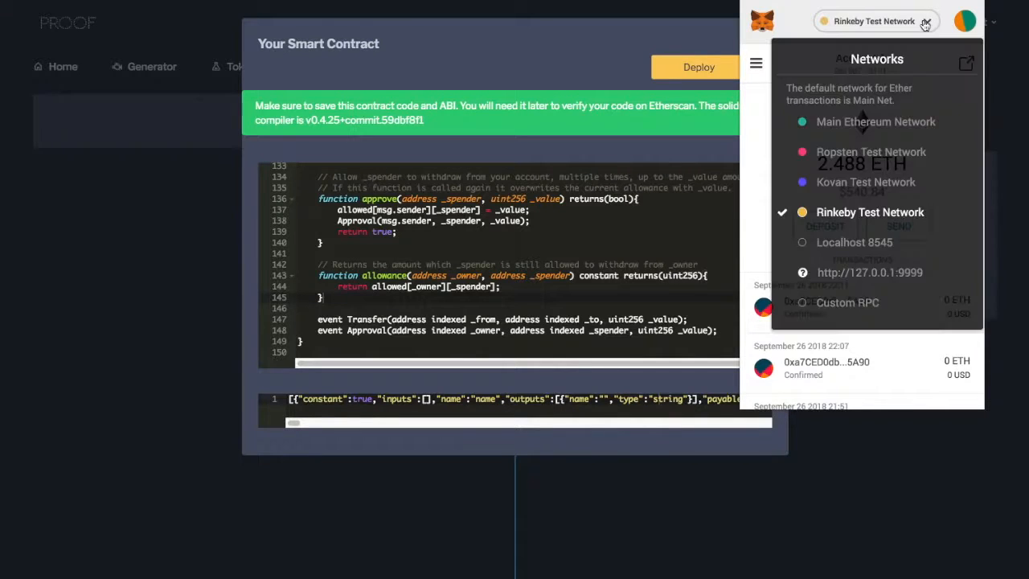
pyautogui.click(594, 77)
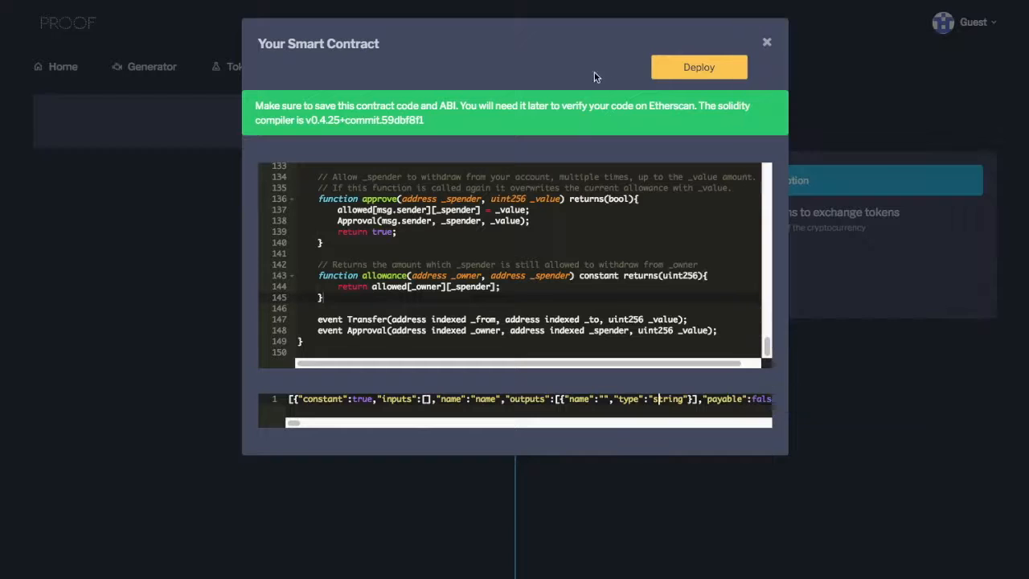
# Deploy the SoccerCoin contract, check the gas fee in MetaMask and confirm the deployment transaction.
pyautogui.click(698, 68)
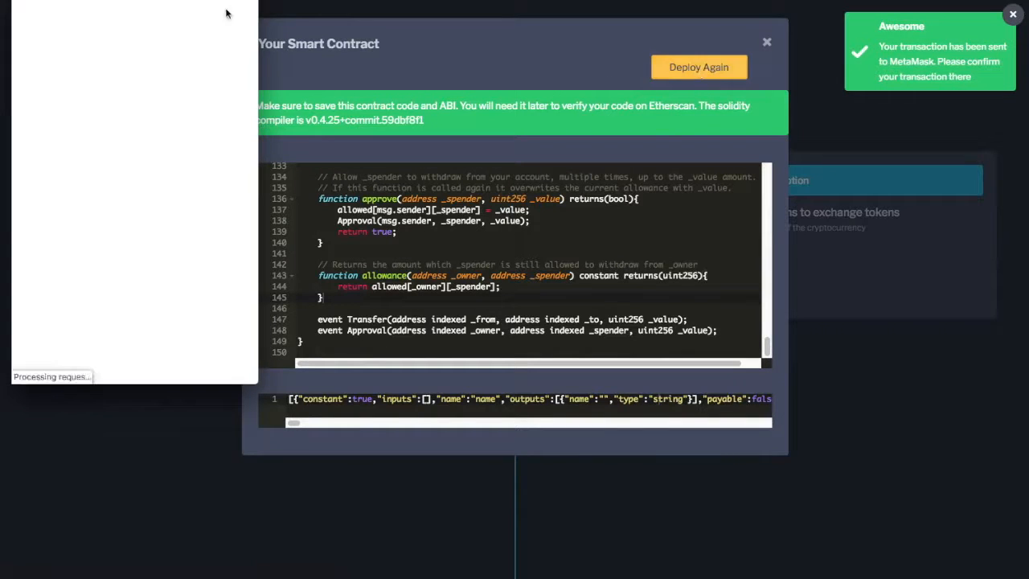
pyautogui.moveTo(202, 11); pyautogui.dragTo(332, 101)
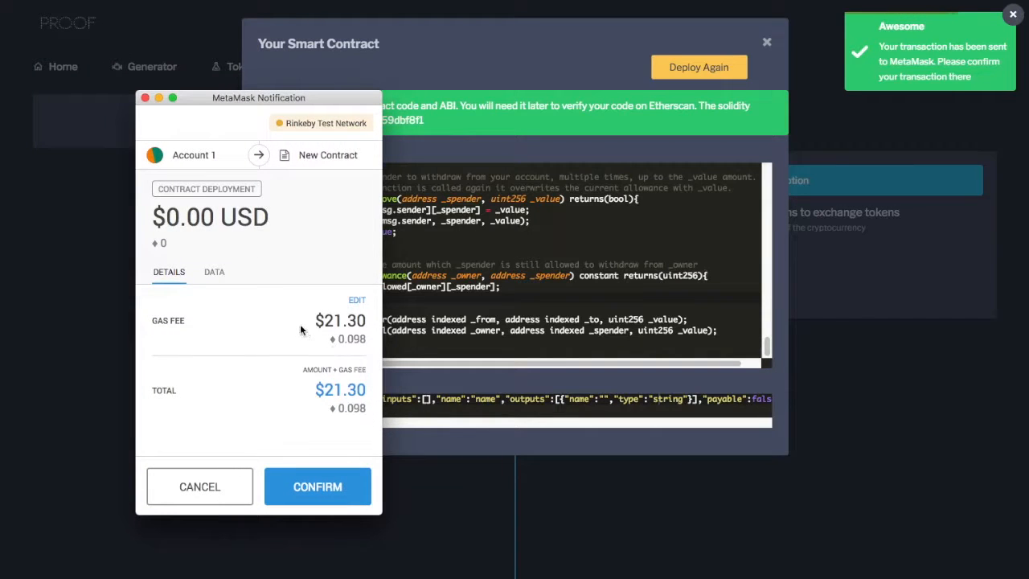
pyautogui.moveTo(310, 329); pyautogui.dragTo(367, 322)
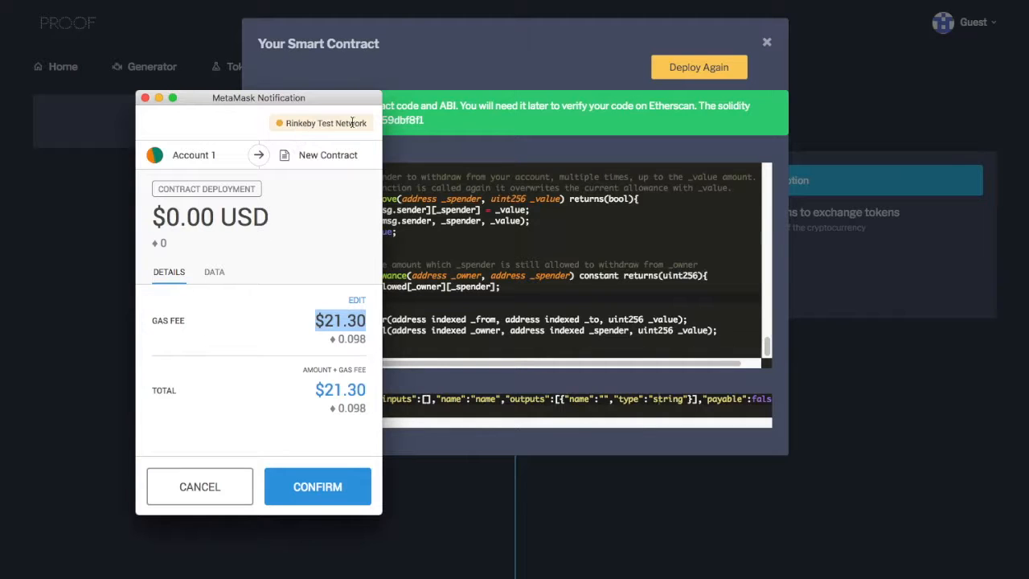
pyautogui.click(334, 488)
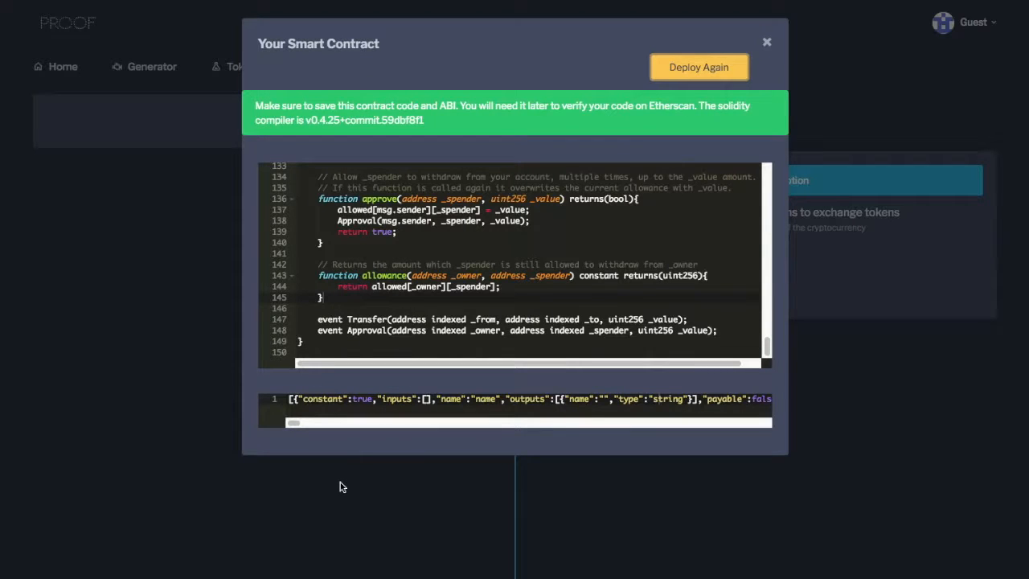
# Check the contract deployment's status in MetaMask, then close the smart contract dialog and dismiss the deployment notification.
pyautogui.click(971, 2)
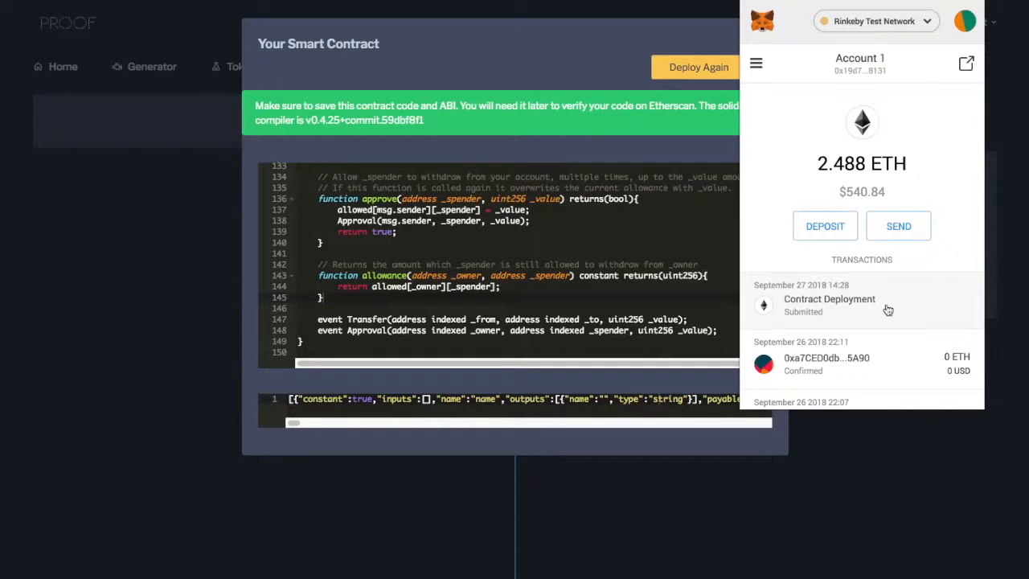
pyautogui.click(663, 157)
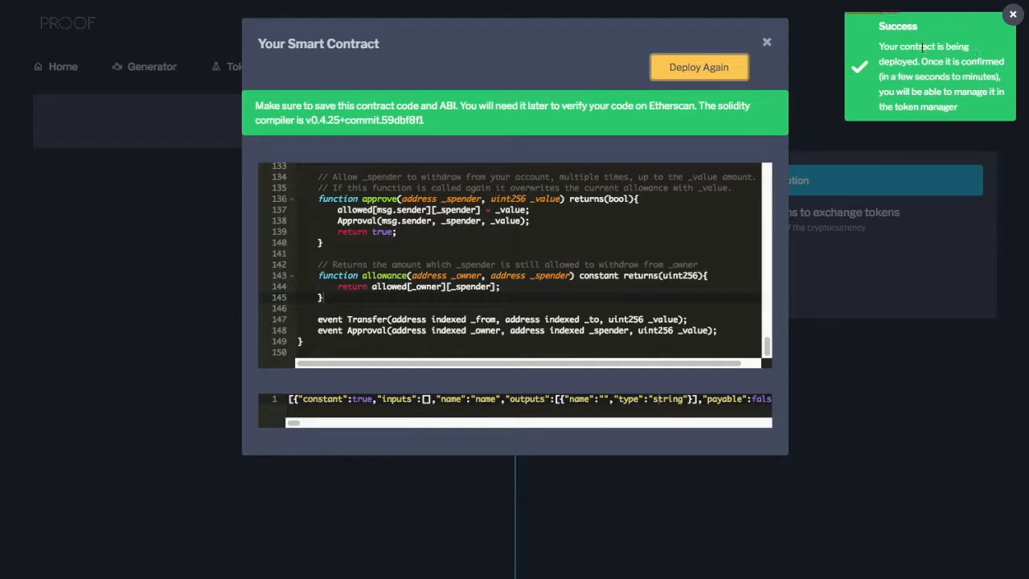
pyautogui.click(922, 187)
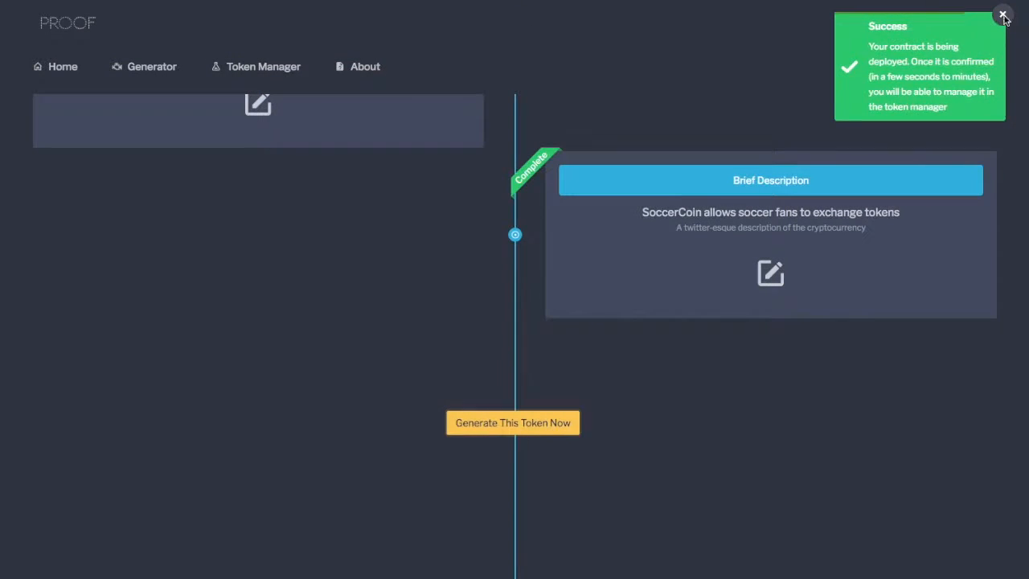
pyautogui.click(1009, 16)
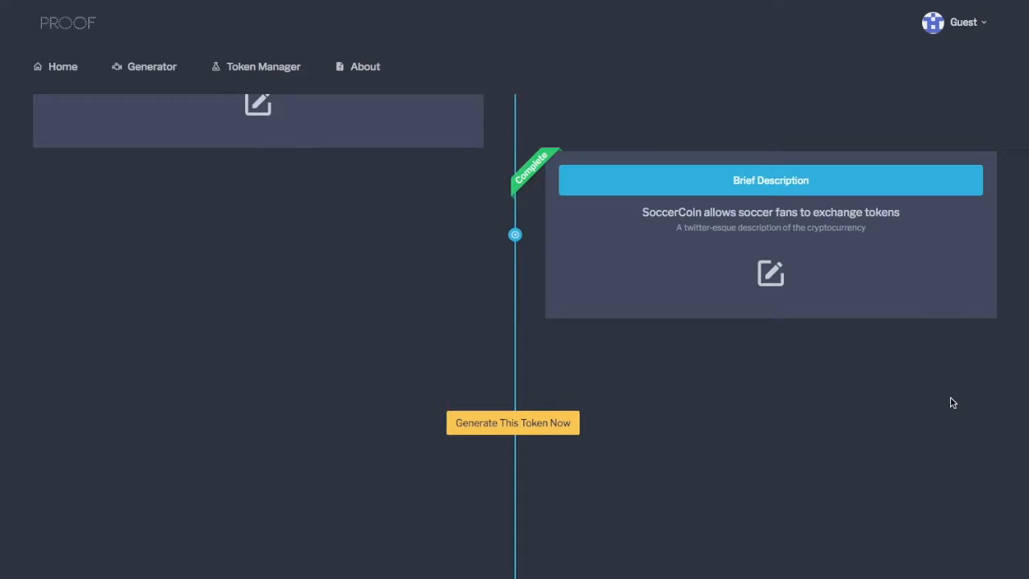
# Open the Token Manager and check the contract deployment's status and the selected network in MetaMask.
pyautogui.click(268, 69)
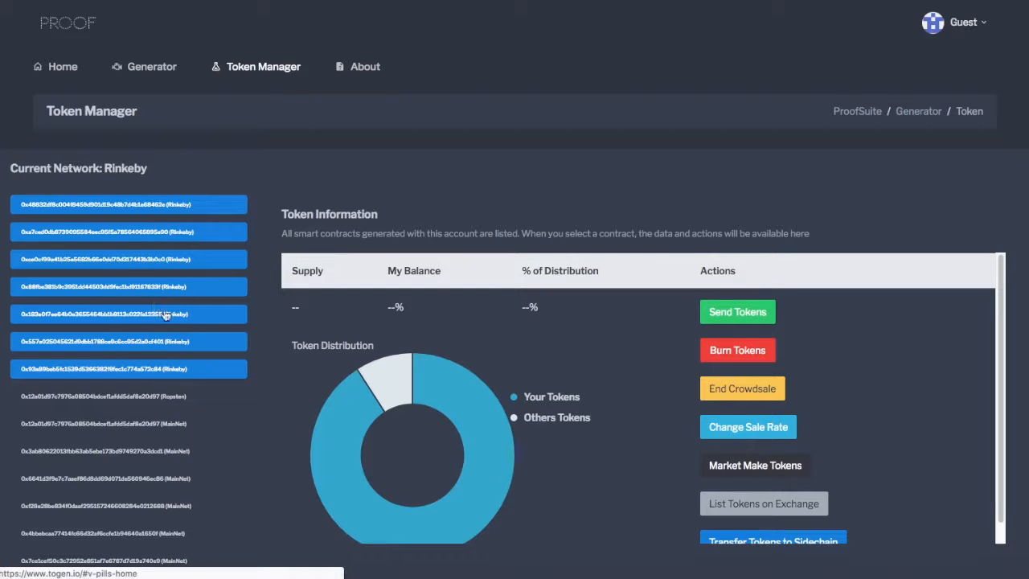
pyautogui.scroll(-1, 234, 334)
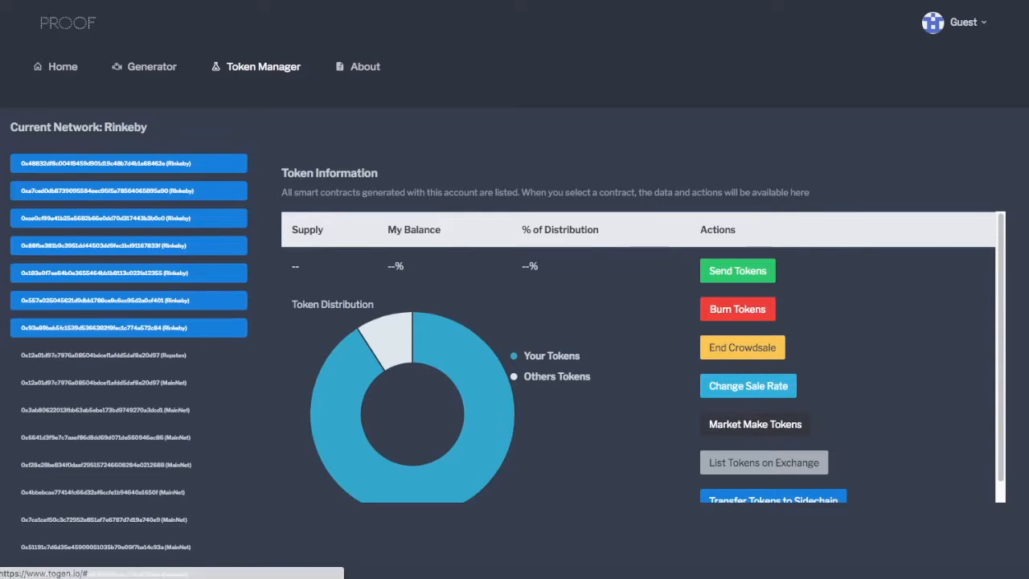
pyautogui.click(976, 2)
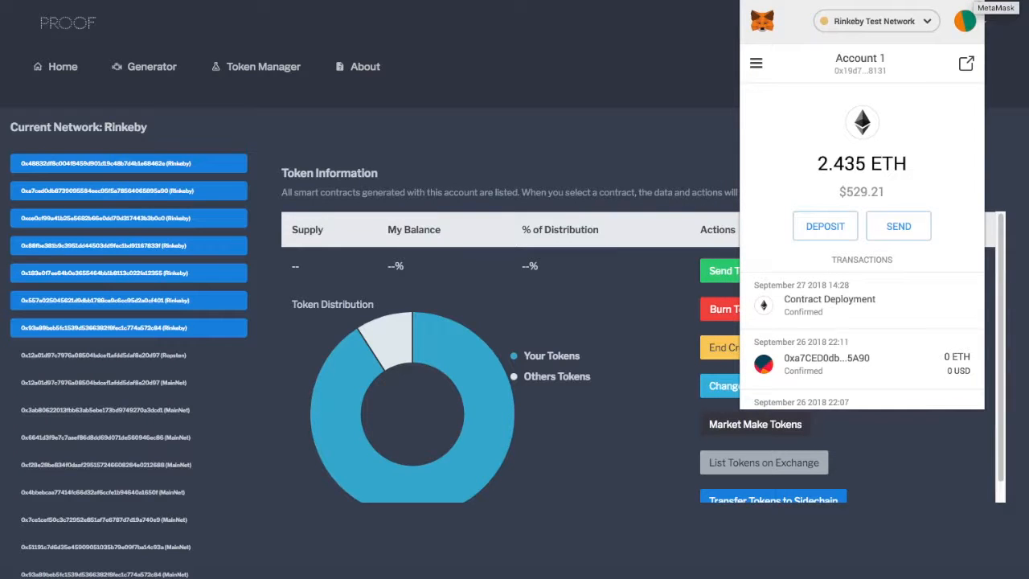
pyautogui.click(924, 22)
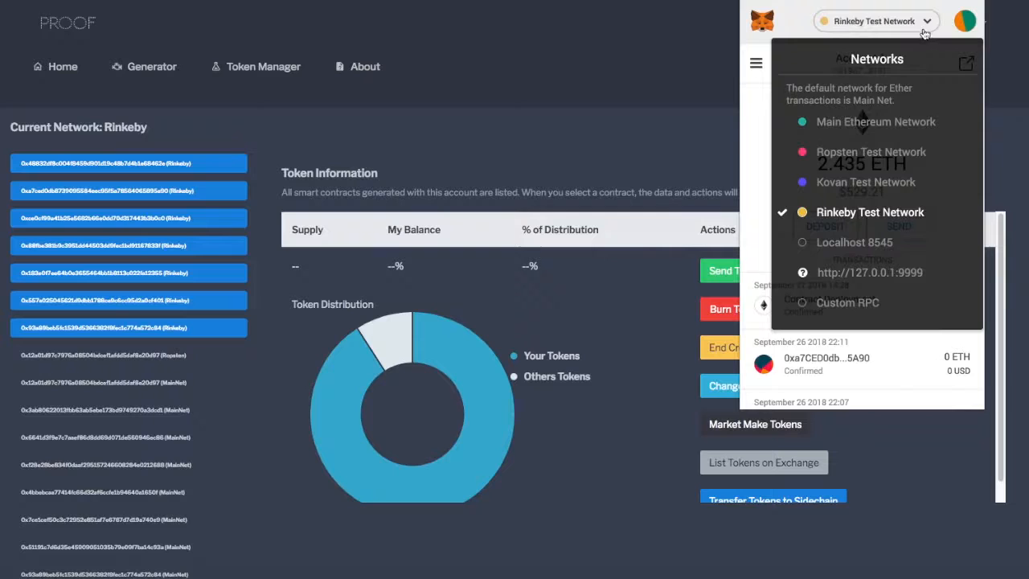
pyautogui.click(609, 101)
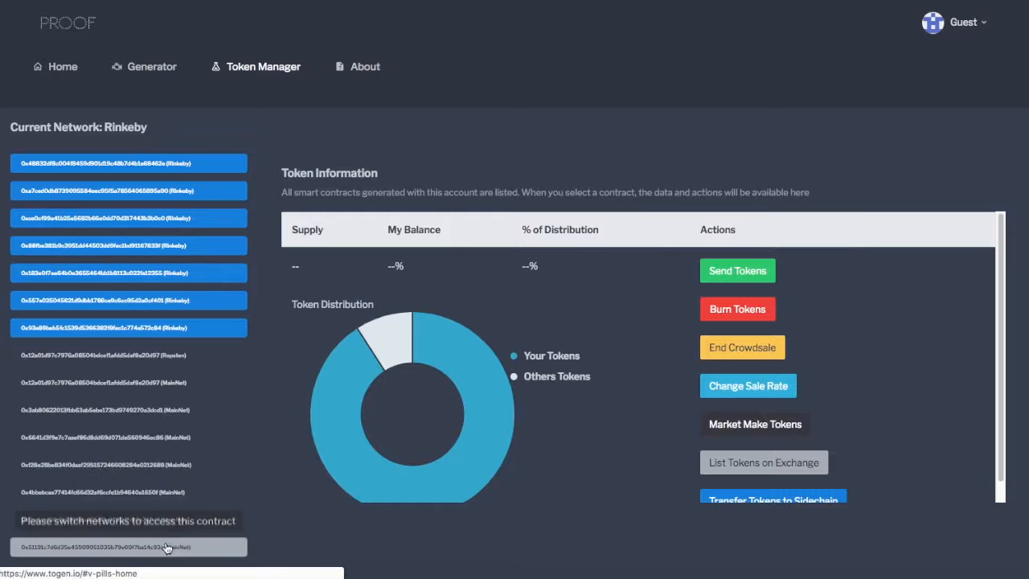
# Load the first listed Rinkeby contract and examine SoccerCoin's supply and own balance, including units and decimals.
pyautogui.scroll(2, 171, 390)
pyautogui.click(167, 205)
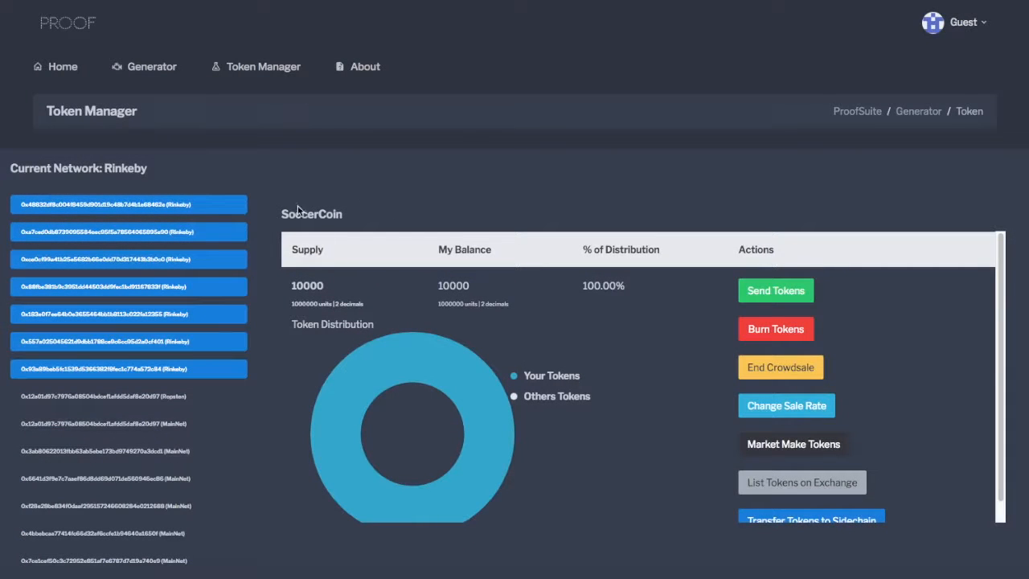
pyautogui.moveTo(291, 285); pyautogui.dragTo(312, 285)
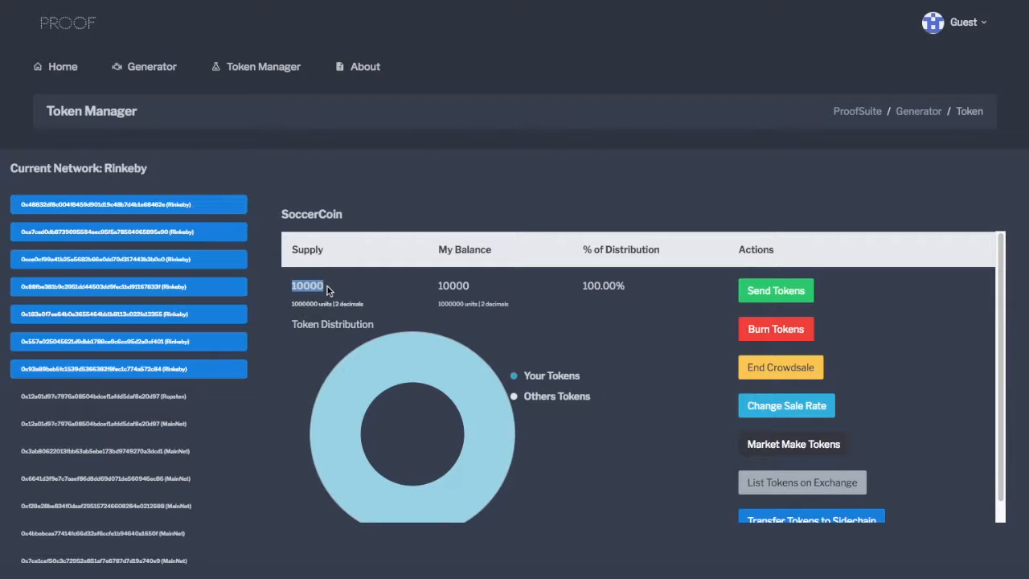
pyautogui.moveTo(291, 304); pyautogui.dragTo(367, 307)
pyautogui.moveTo(292, 304); pyautogui.dragTo(516, 305)
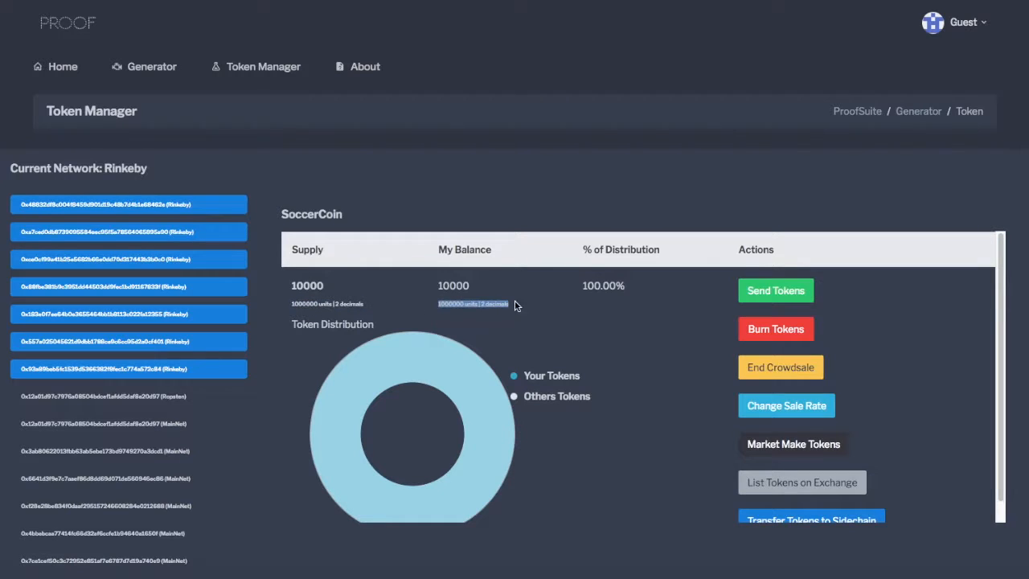
# Examine SoccerCoin's token distribution chart, its legend and the percentage of distribution.
pyautogui.scroll(-1, 502, 285)
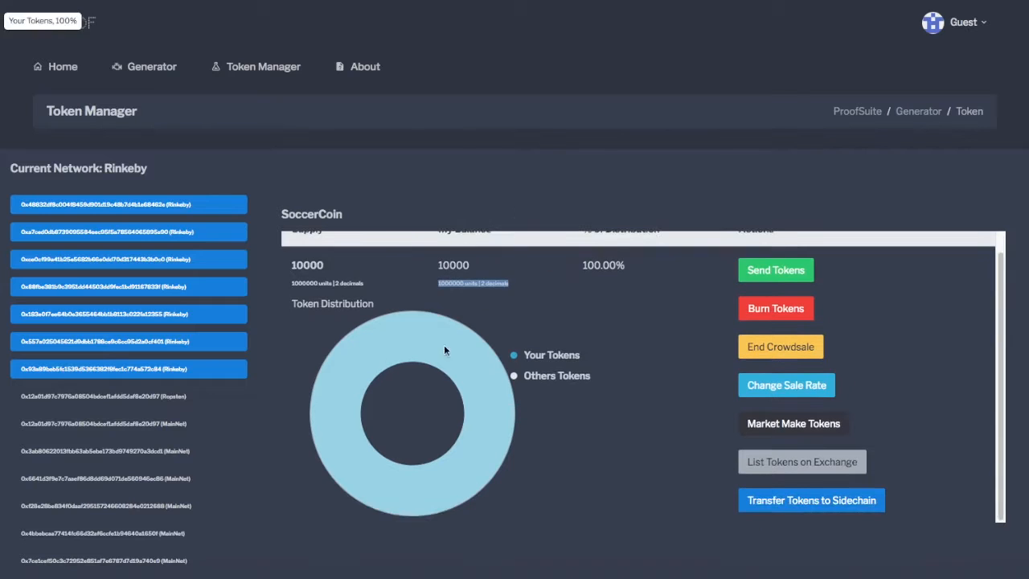
pyautogui.moveTo(576, 367); pyautogui.dragTo(593, 387)
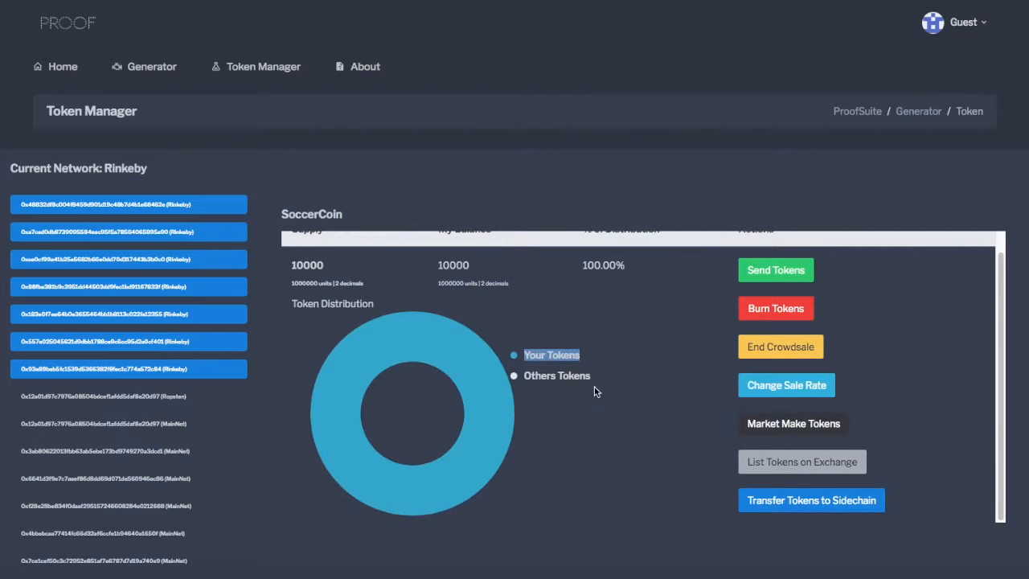
pyautogui.click(603, 359)
pyautogui.scroll(1, 604, 360)
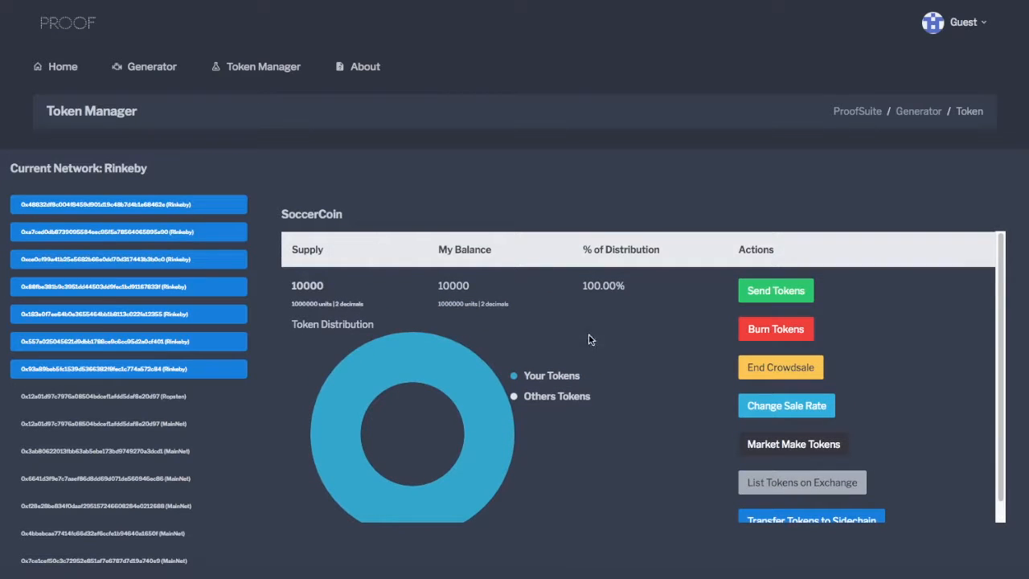
pyautogui.moveTo(501, 445)
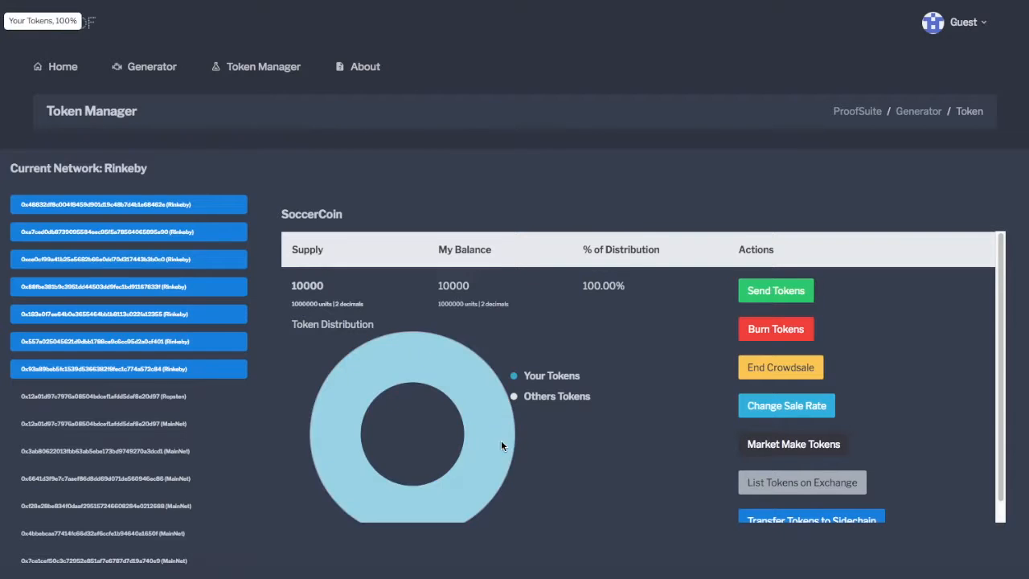
pyautogui.moveTo(528, 375); pyautogui.dragTo(540, 398)
pyautogui.click(587, 375)
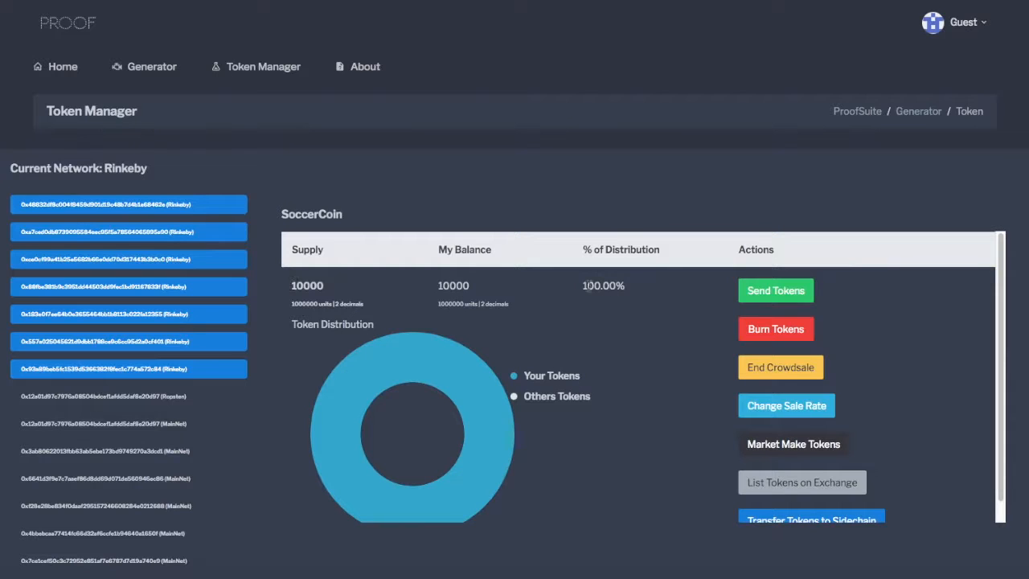
pyautogui.moveTo(582, 287); pyautogui.dragTo(629, 289)
pyautogui.click(674, 322)
# Fill in a SoccerCoin token transfer with an amount of 1000 and paste the recipient's wallet address.
pyautogui.click(778, 294)
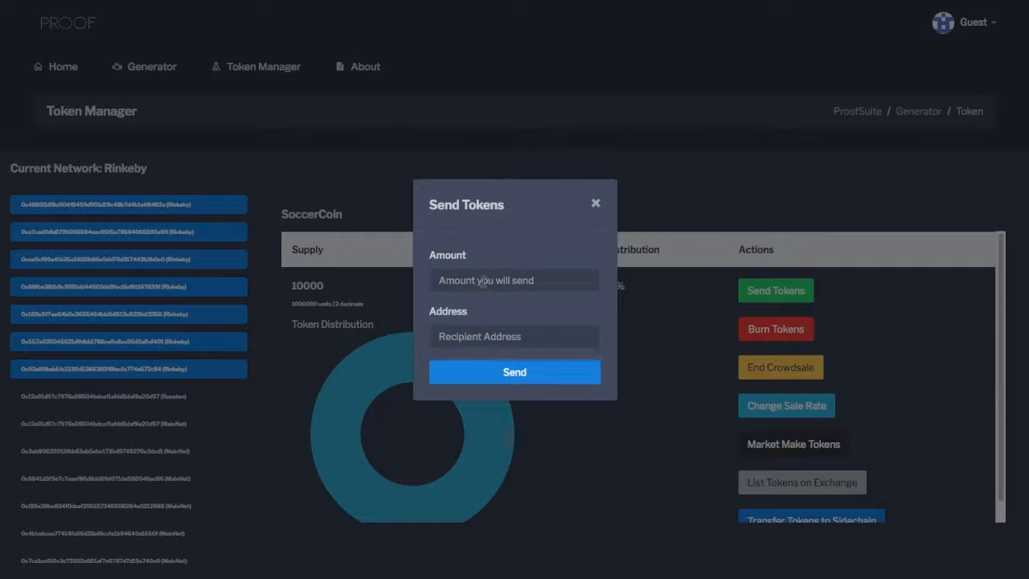
pyautogui.click(483, 278)
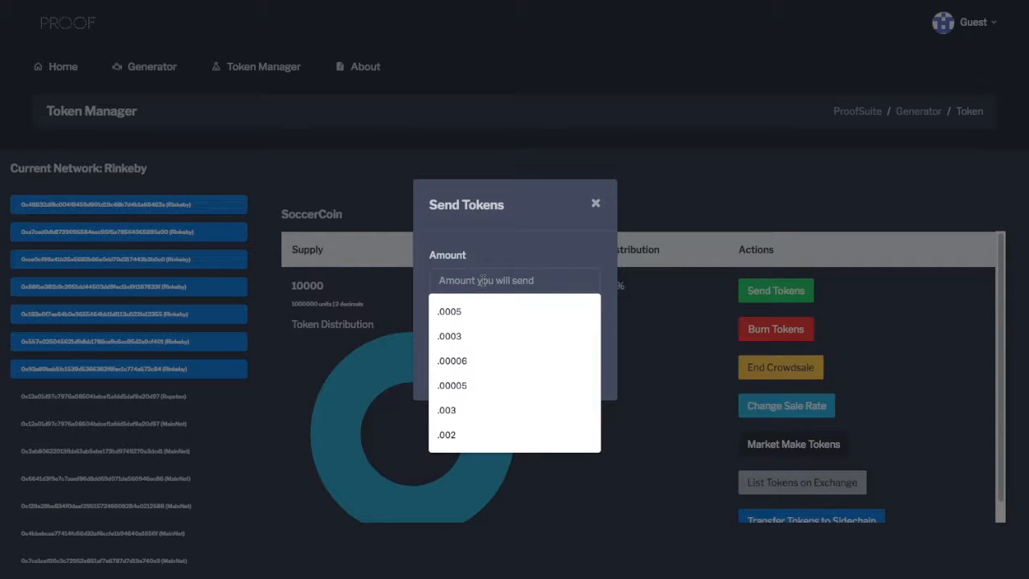
pyautogui.write('1000')
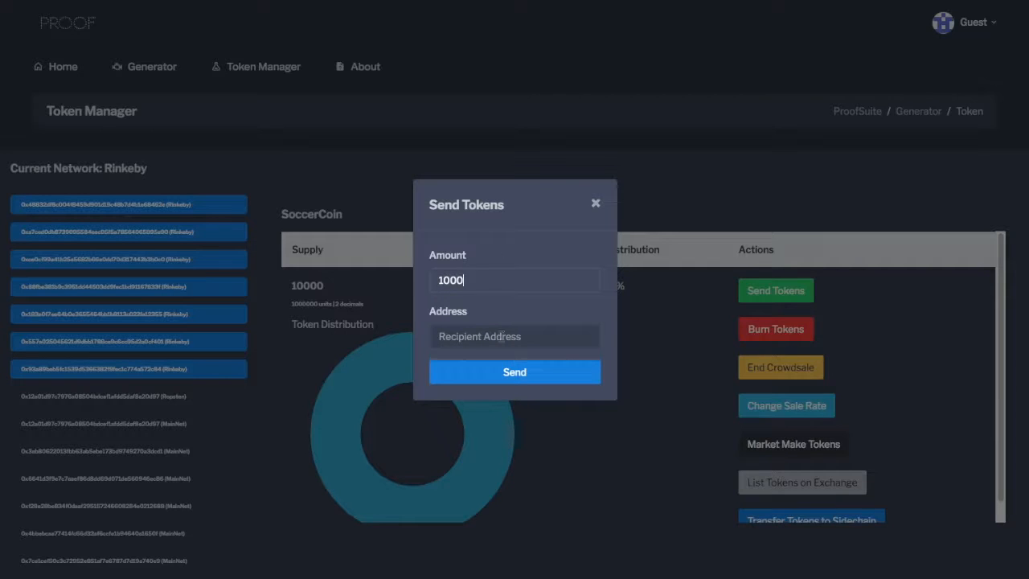
pyautogui.click(500, 334)
pyautogui.hotkey('ctrl', 'v')
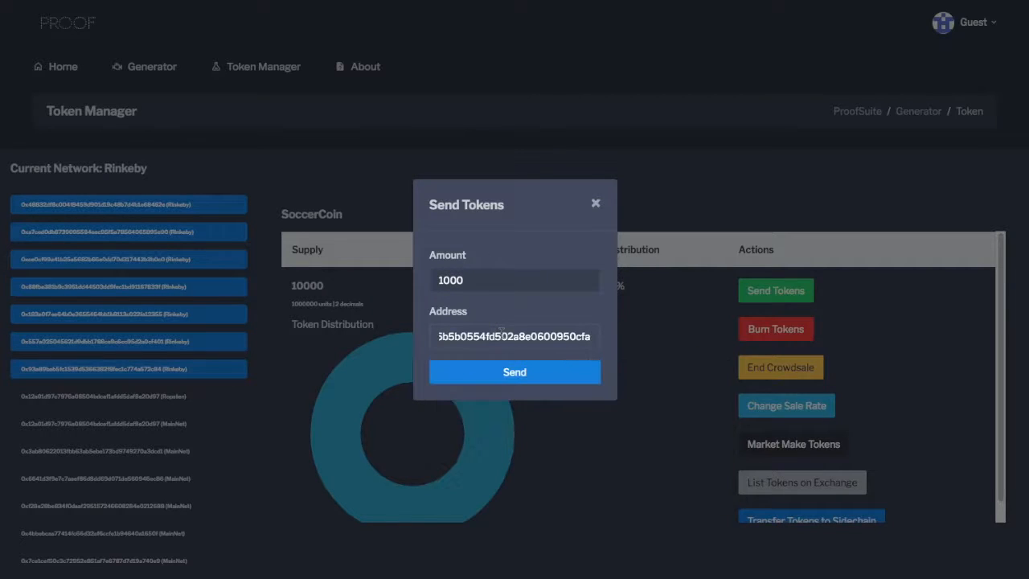
pyautogui.click(486, 280)
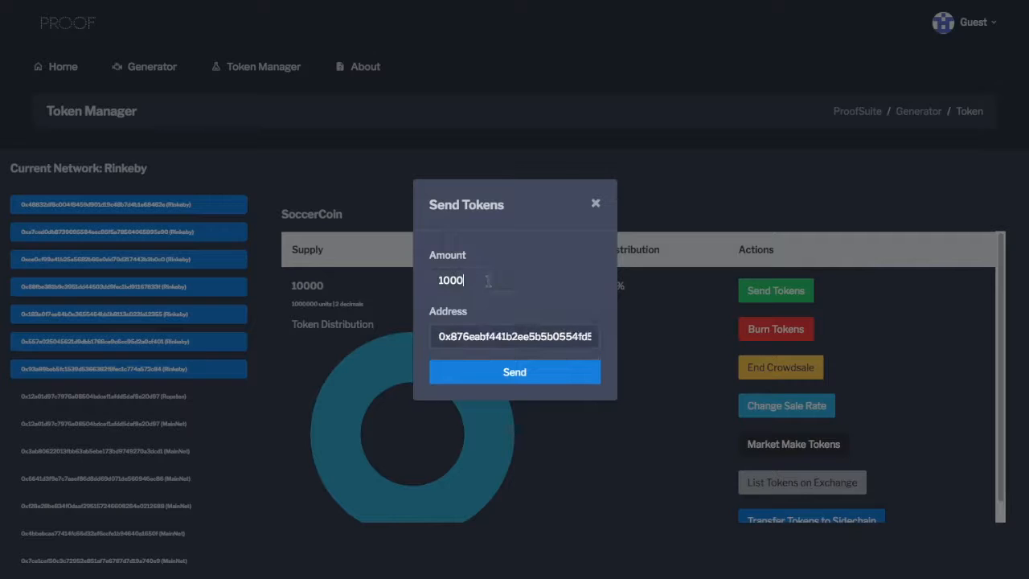
pyautogui.write('.1')
# Send the 1000 SOC, confirm the transfer in MetaMask and close the Send Tokens dialog.
pyautogui.click(514, 381)
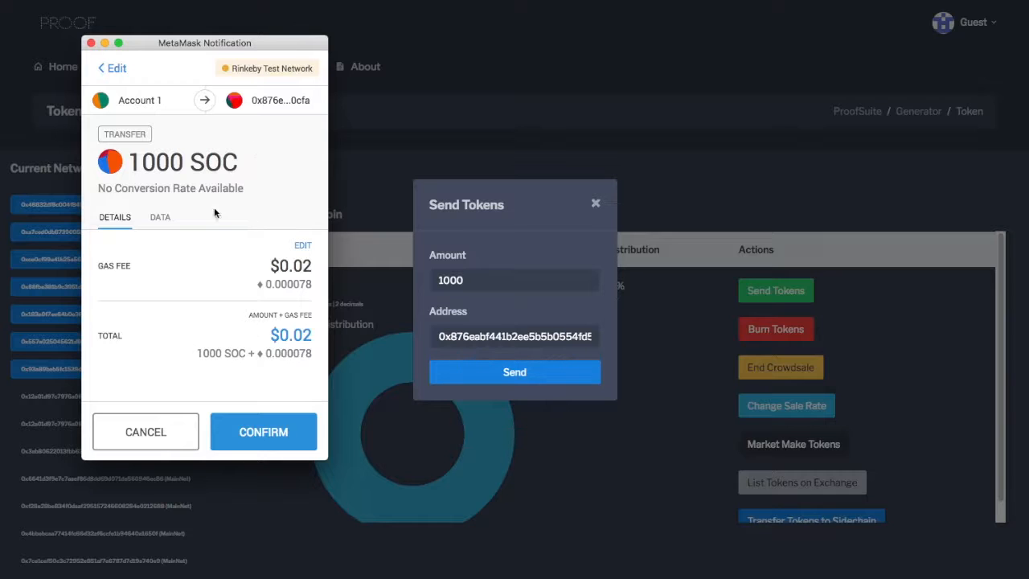
pyautogui.click(262, 434)
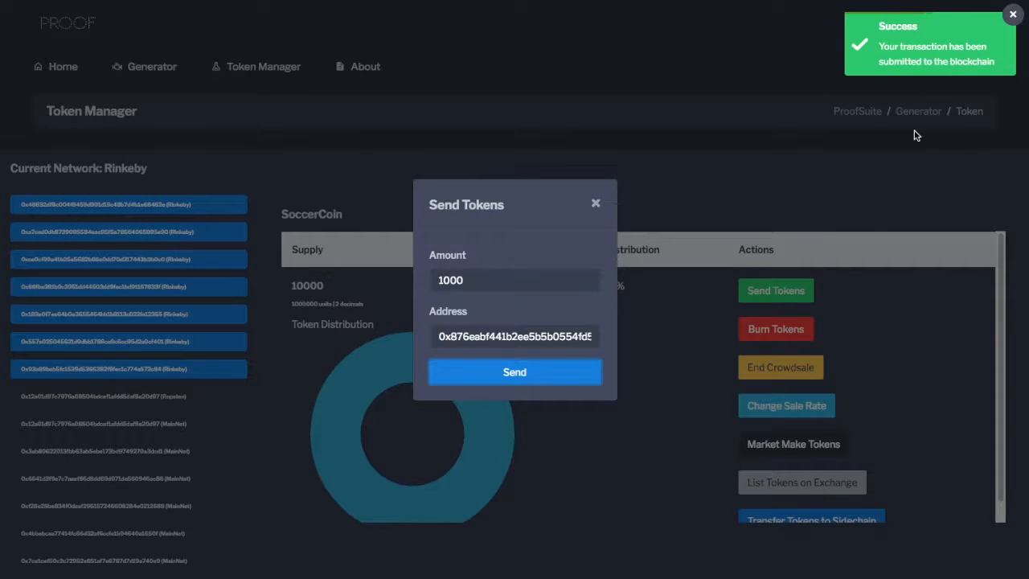
pyautogui.click(814, 188)
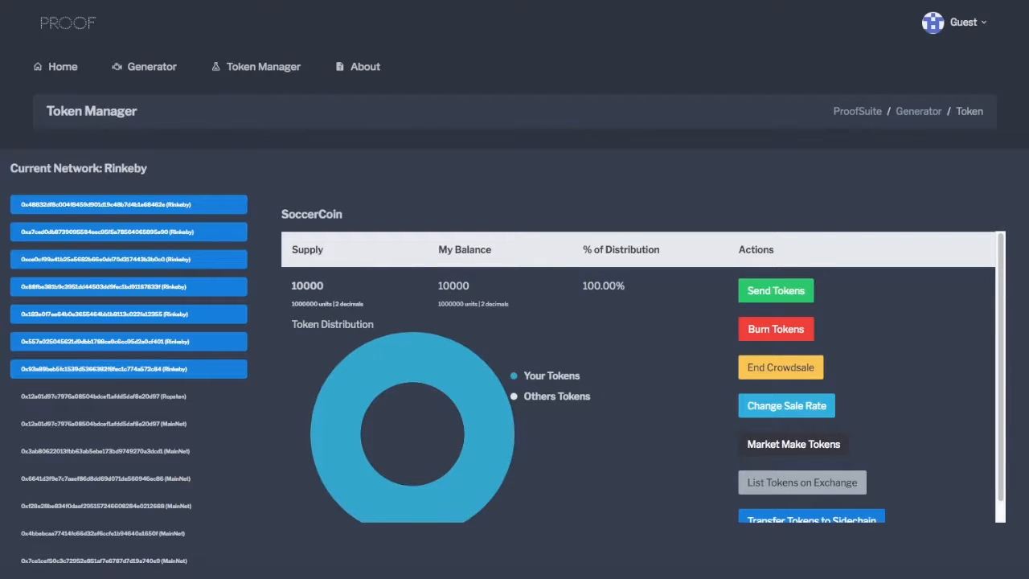
# Reload the site, return to the Token Manager and reload the first listed Rinkeby contract.
pyautogui.press('Return')
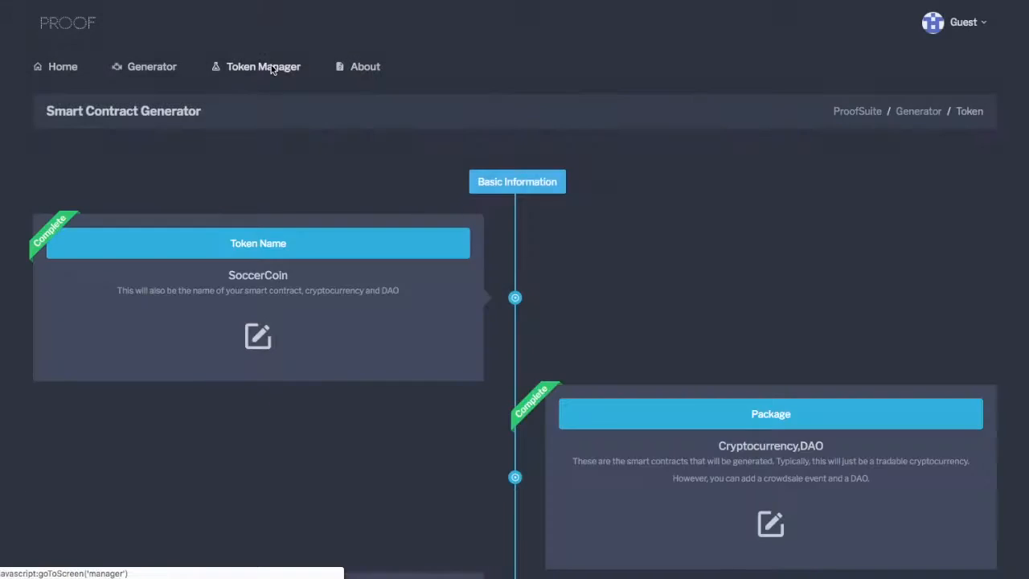
pyautogui.click(271, 67)
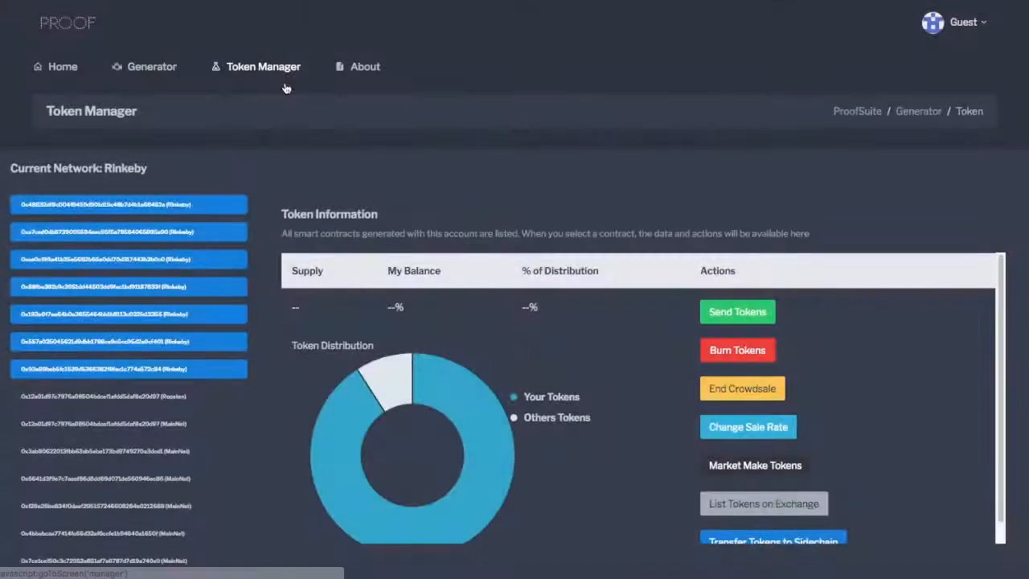
pyautogui.click(148, 206)
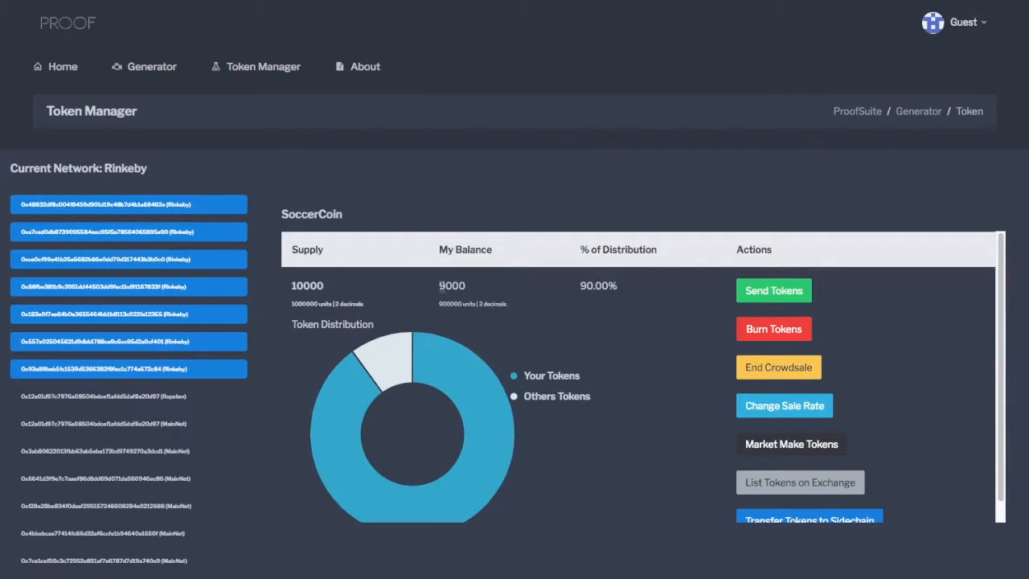
# Check SoccerCoin's own balance and the shares of own and others' tokens in the distribution chart.
pyautogui.moveTo(438, 287); pyautogui.dragTo(485, 292)
pyautogui.moveTo(389, 380)
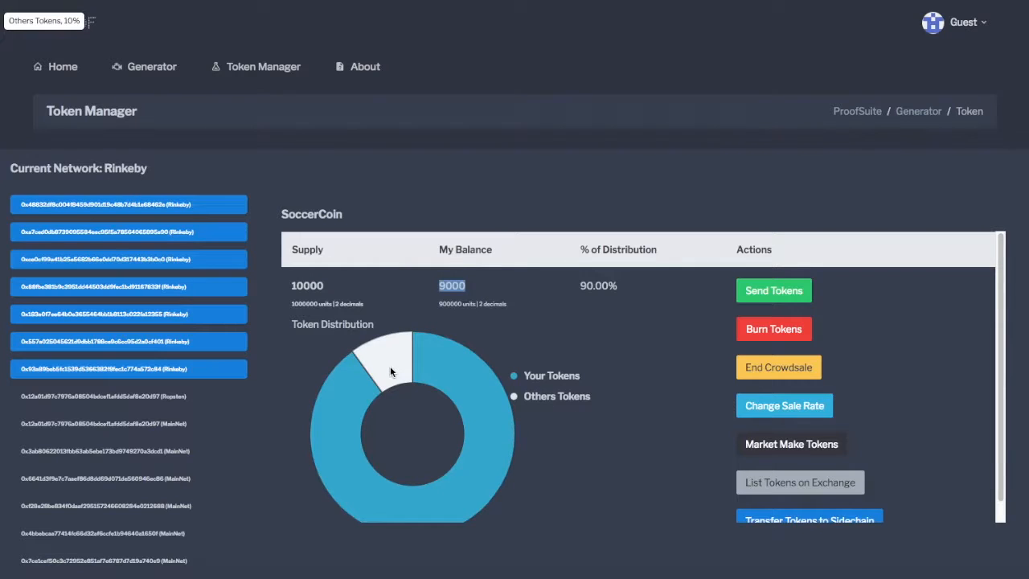
pyautogui.moveTo(503, 409)
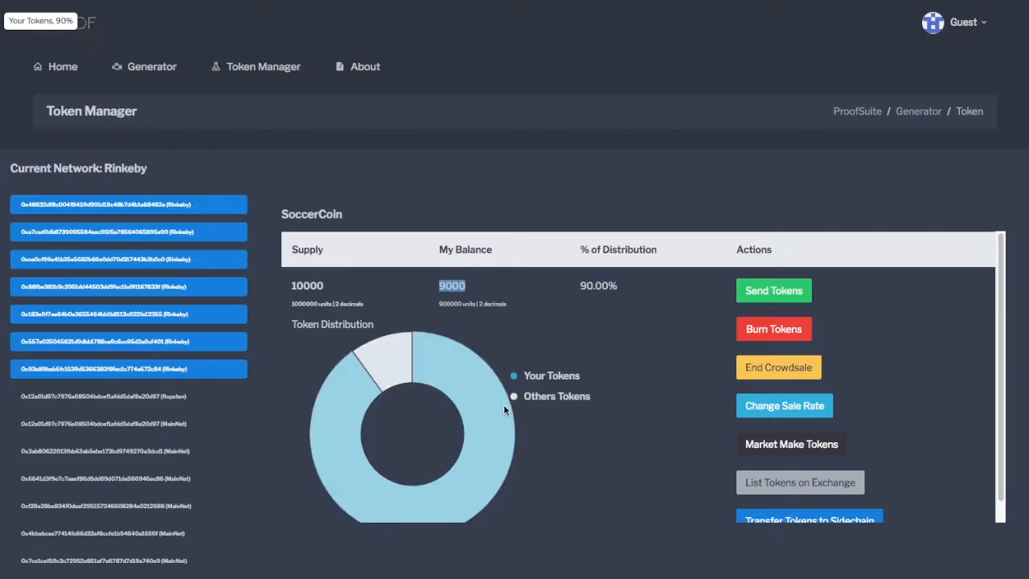
pyautogui.scroll(-1, 642, 447)
pyautogui.scroll(1, 641, 447)
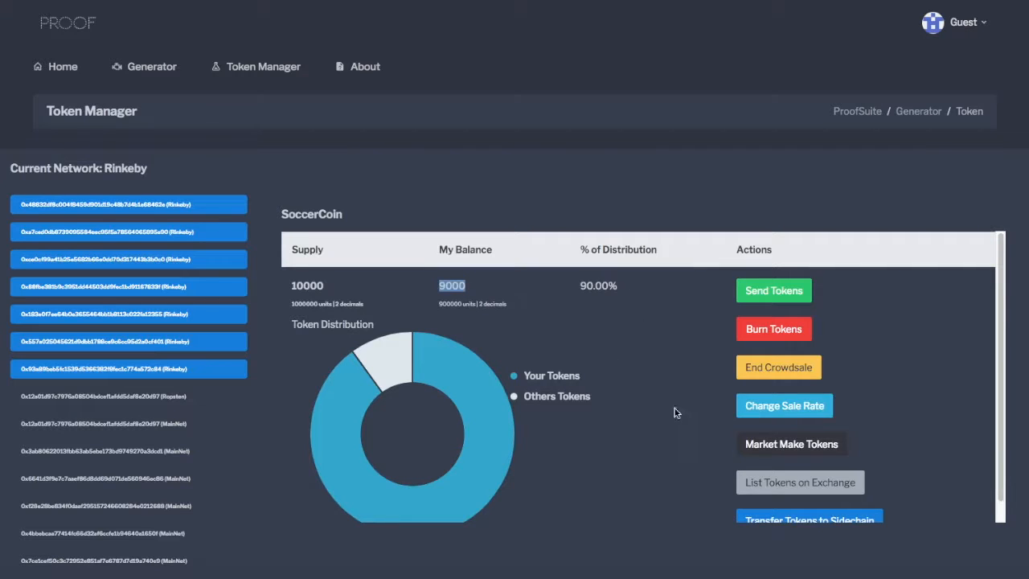
# Burn 4000 SoccerCoin tokens and confirm the burn transaction in MetaMask.
pyautogui.click(786, 336)
pyautogui.click(519, 303)
pyautogui.write('4000')
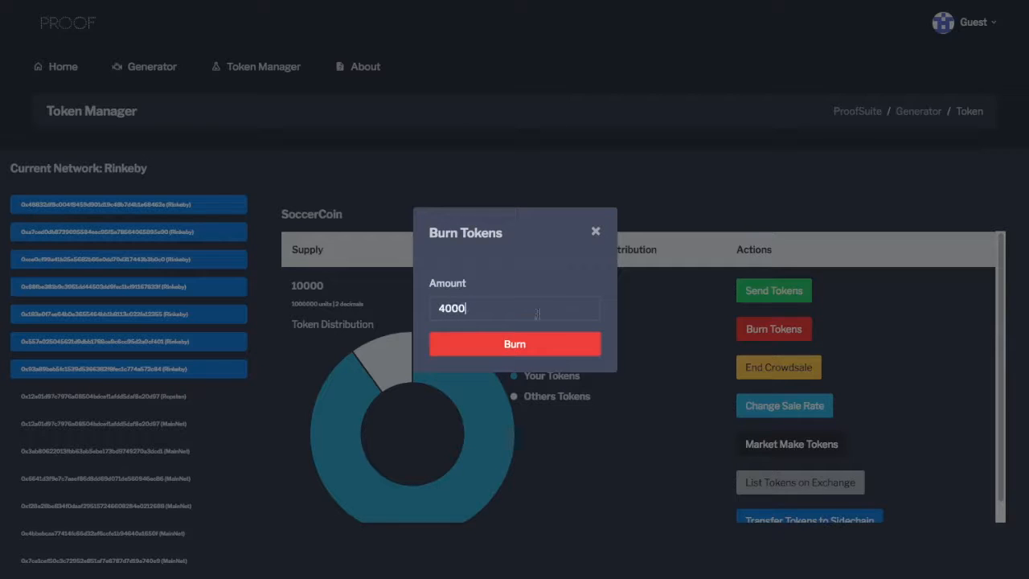
pyautogui.click(535, 346)
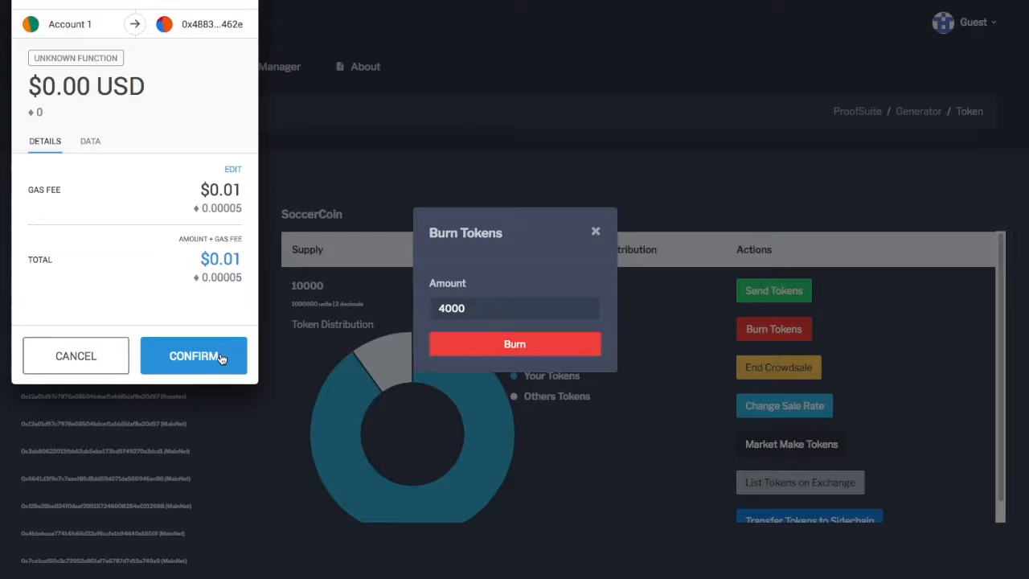
pyautogui.click(221, 359)
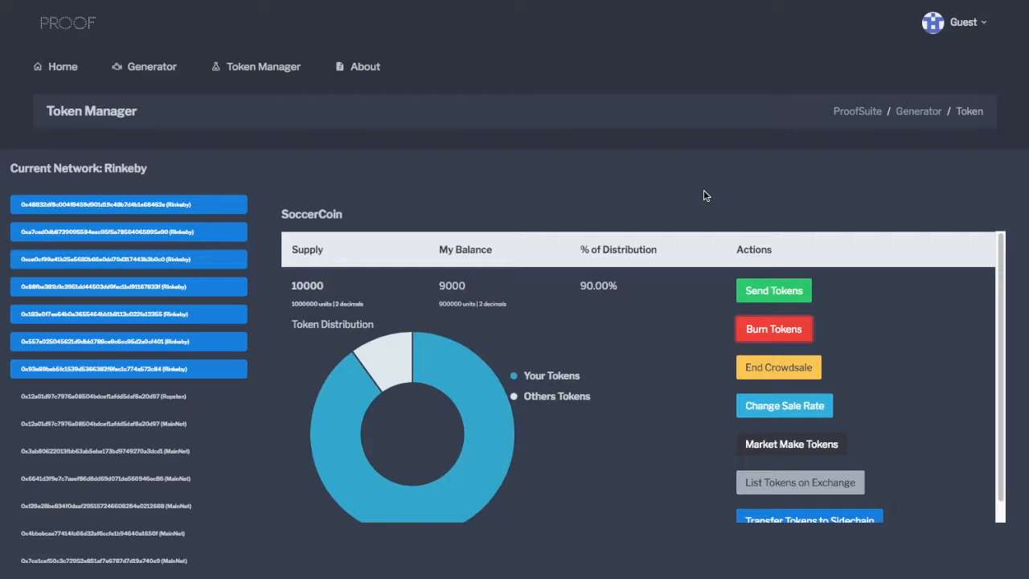
# Reload the site, reopen the Token Manager and load the first listed Rinkeby contract to refresh SoccerCoin's data.
pyautogui.click(483, 155)
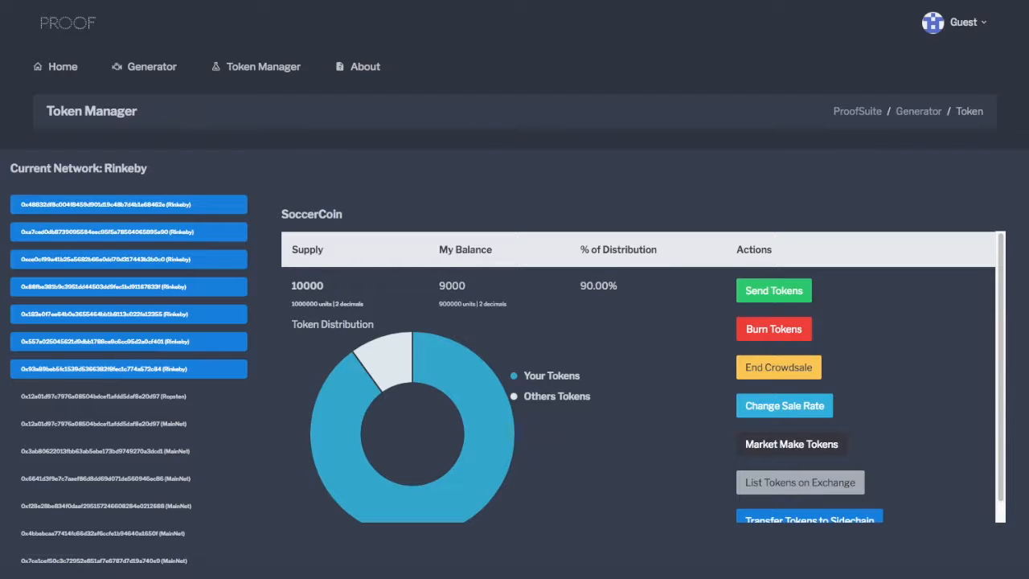
pyautogui.press('Return')
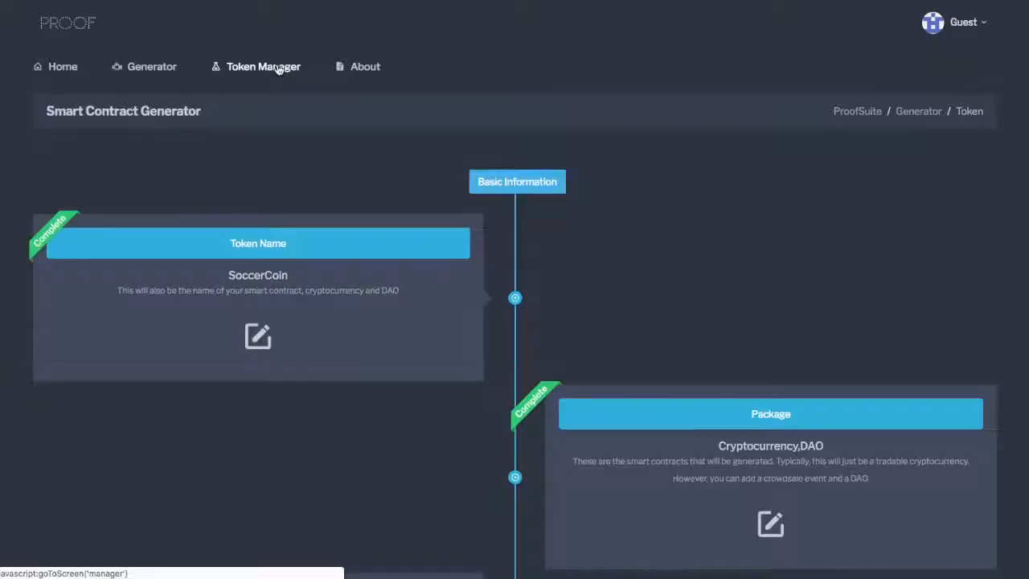
pyautogui.click(285, 68)
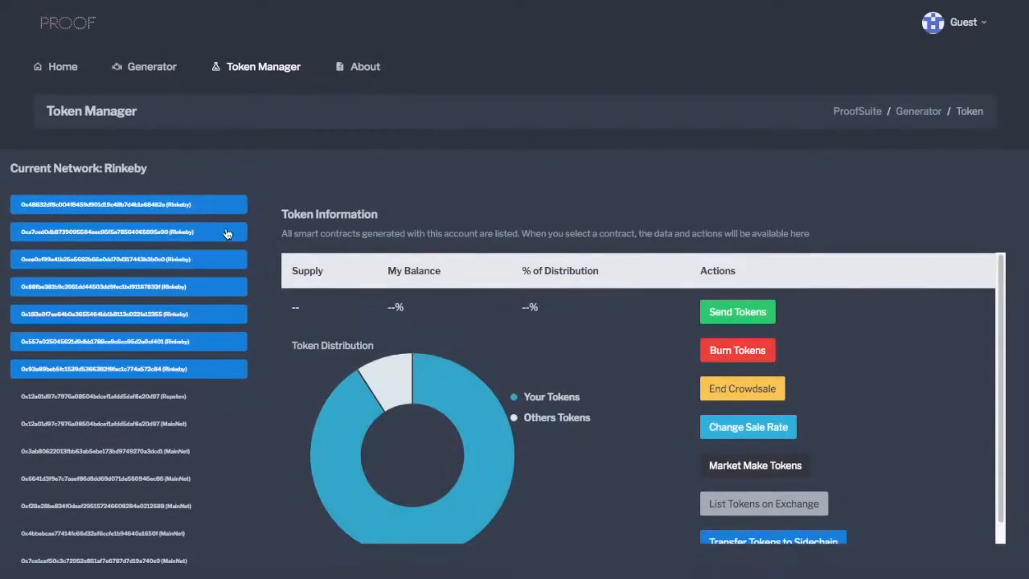
pyautogui.click(191, 207)
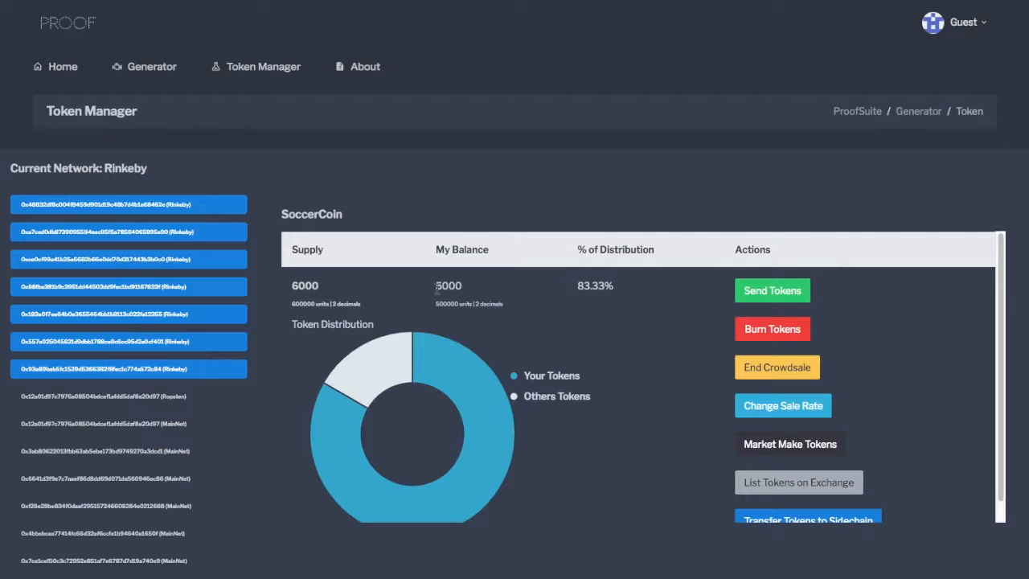
# Check SoccerCoin's own balance, total supply and distribution percentage, and compare the shares in the token distribution chart.
pyautogui.moveTo(435, 291); pyautogui.dragTo(474, 292)
pyautogui.moveTo(332, 291); pyautogui.dragTo(287, 292)
pyautogui.click(635, 323)
pyautogui.moveTo(572, 287); pyautogui.dragTo(615, 294)
pyautogui.click(646, 339)
pyautogui.scroll(-1, 583, 412)
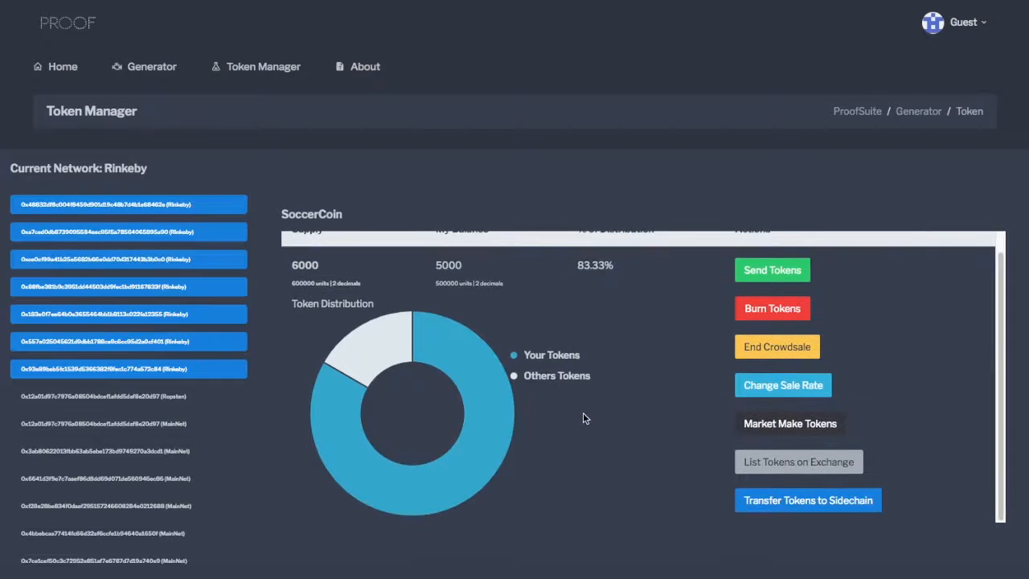
pyautogui.scroll(1, 583, 418)
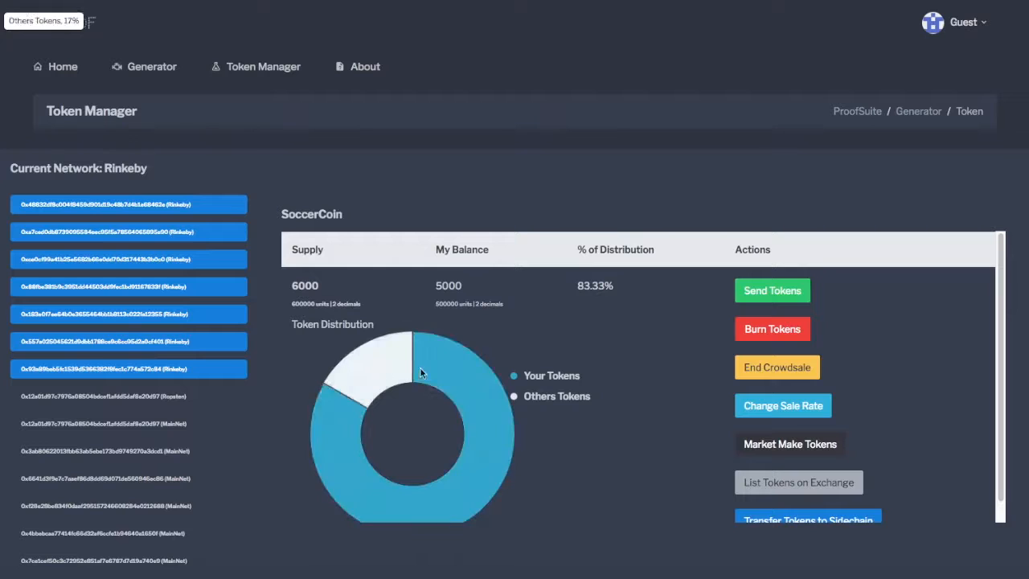
# Set SoccerCoin's token sale rate to 1000, confirm the transaction in MetaMask and close the rate dialog.
pyautogui.scroll(-1, 622, 419)
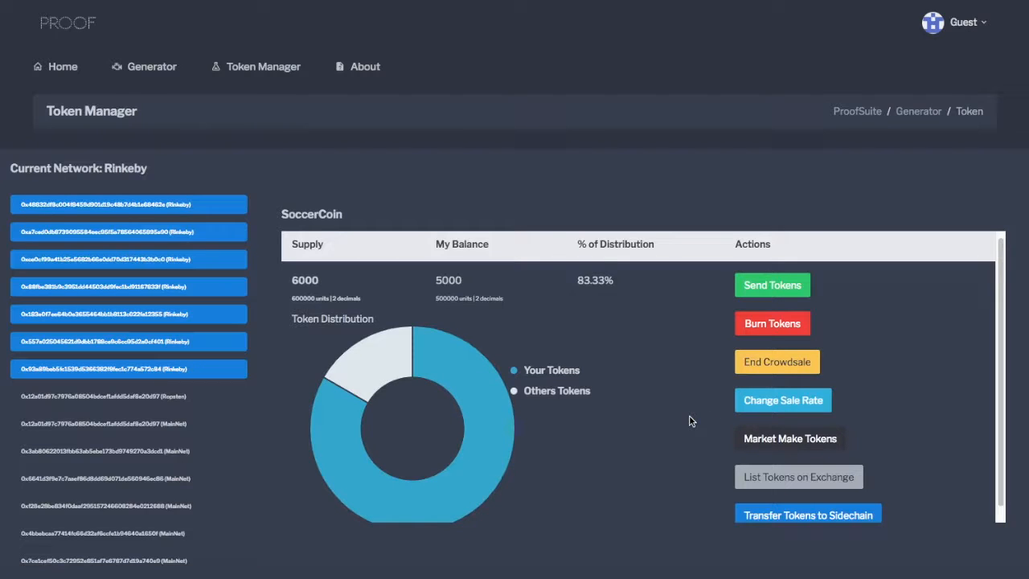
pyautogui.click(792, 406)
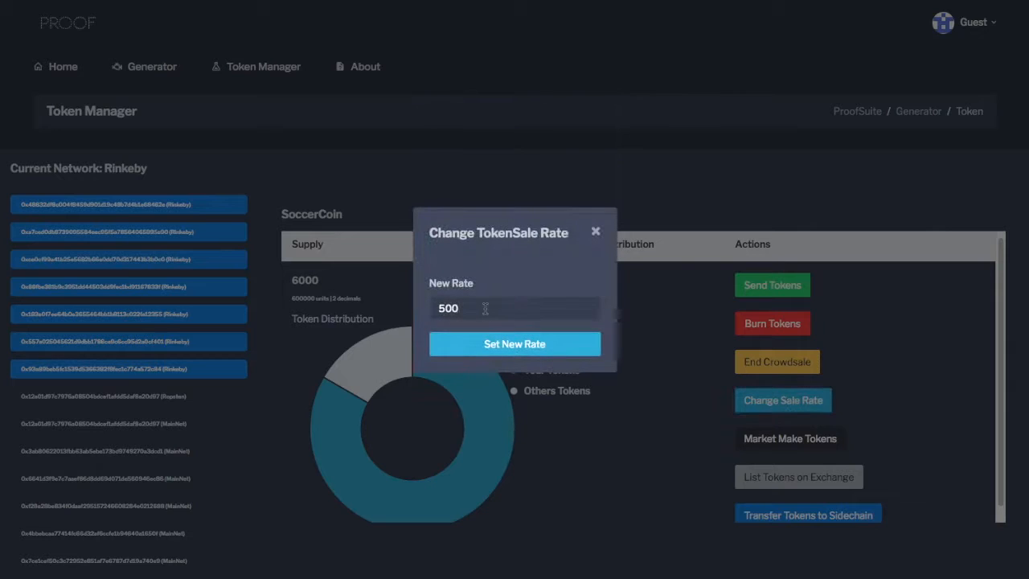
pyautogui.moveTo(480, 310); pyautogui.dragTo(432, 307)
pyautogui.write('1000')
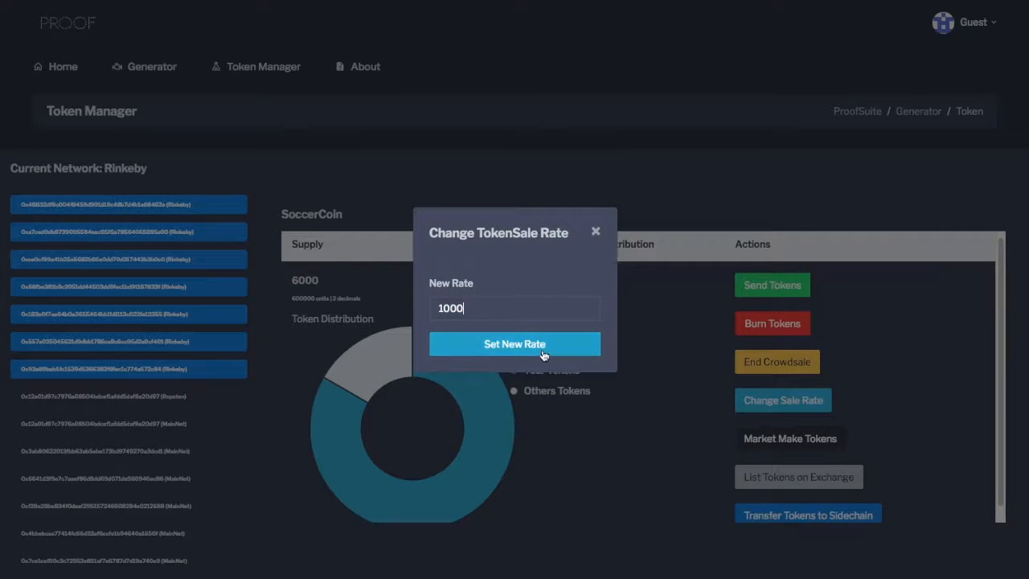
pyautogui.click(543, 352)
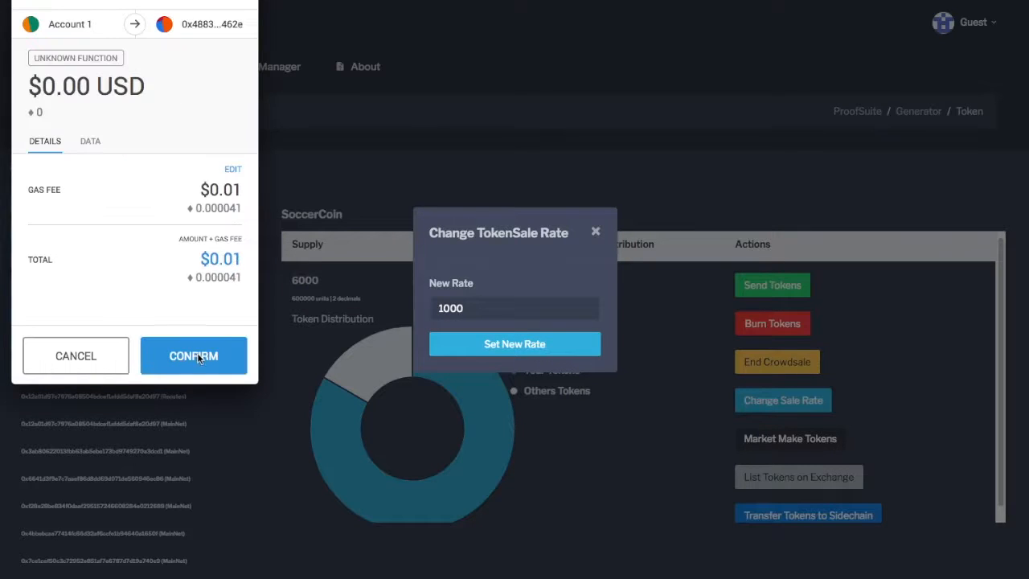
pyautogui.click(204, 357)
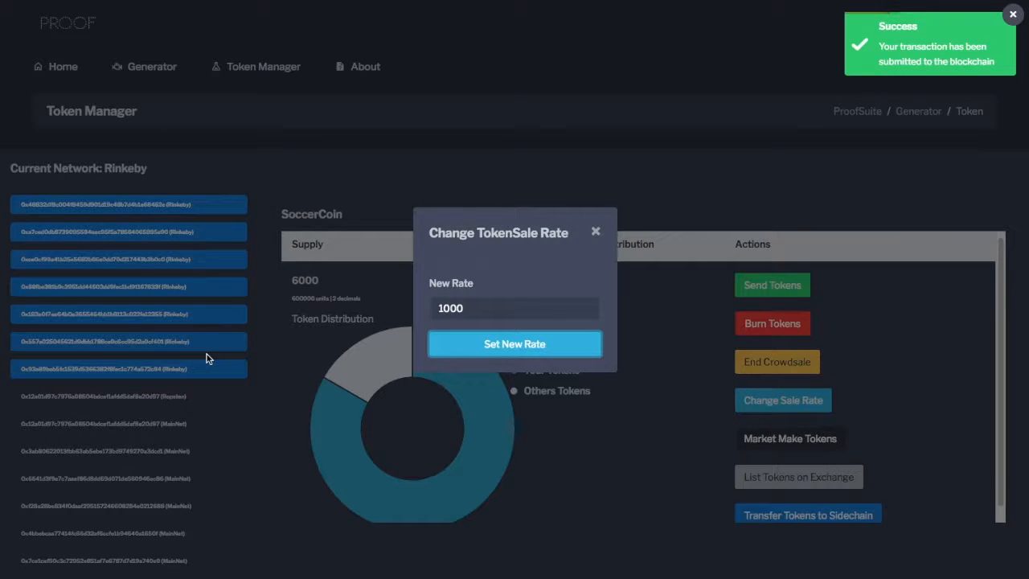
pyautogui.click(664, 231)
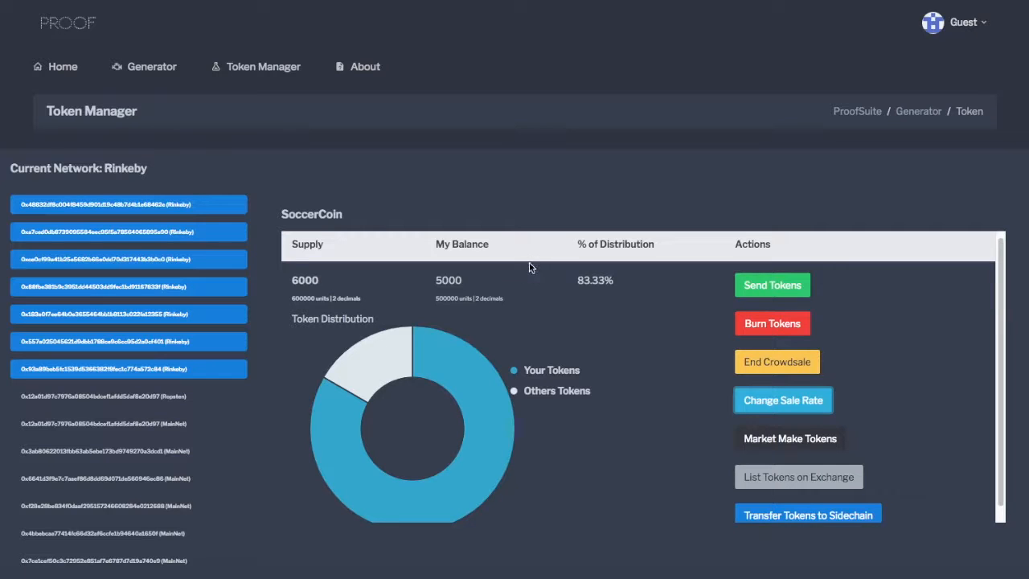
# End the SoccerCoin crowdsale and confirm the transaction in MetaMask.
pyautogui.click(792, 363)
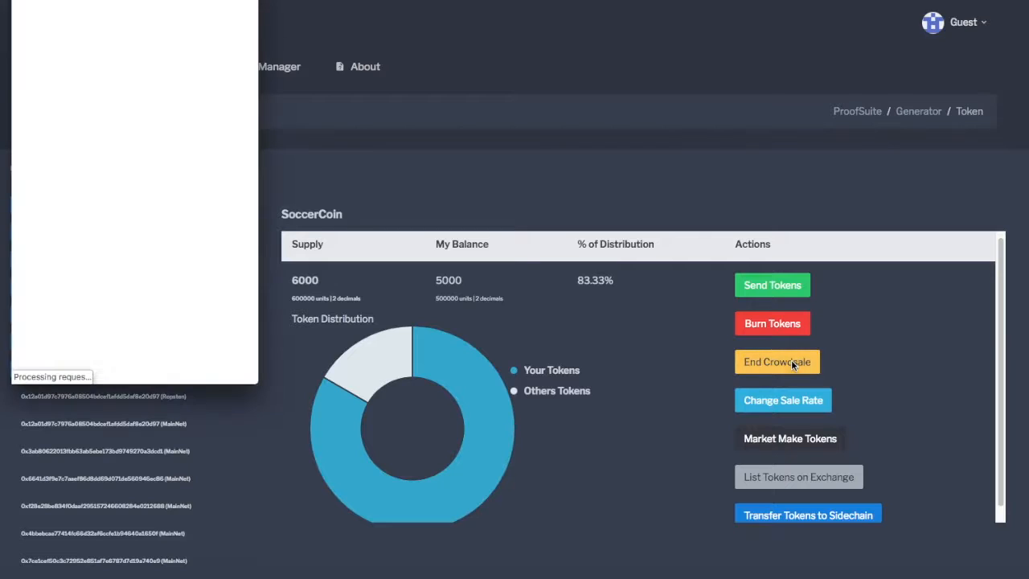
pyautogui.moveTo(154, 0); pyautogui.dragTo(207, 57)
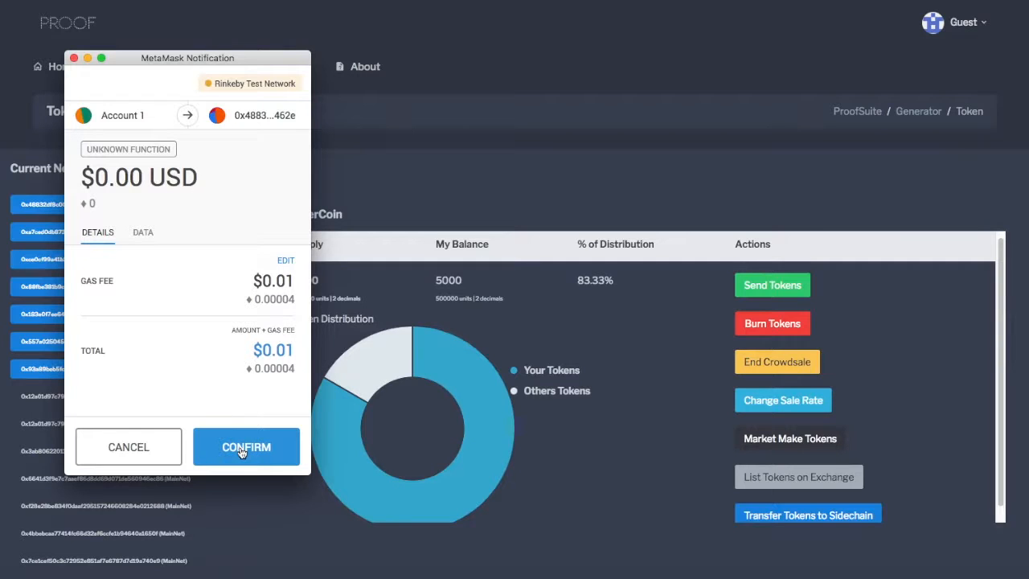
pyautogui.click(240, 450)
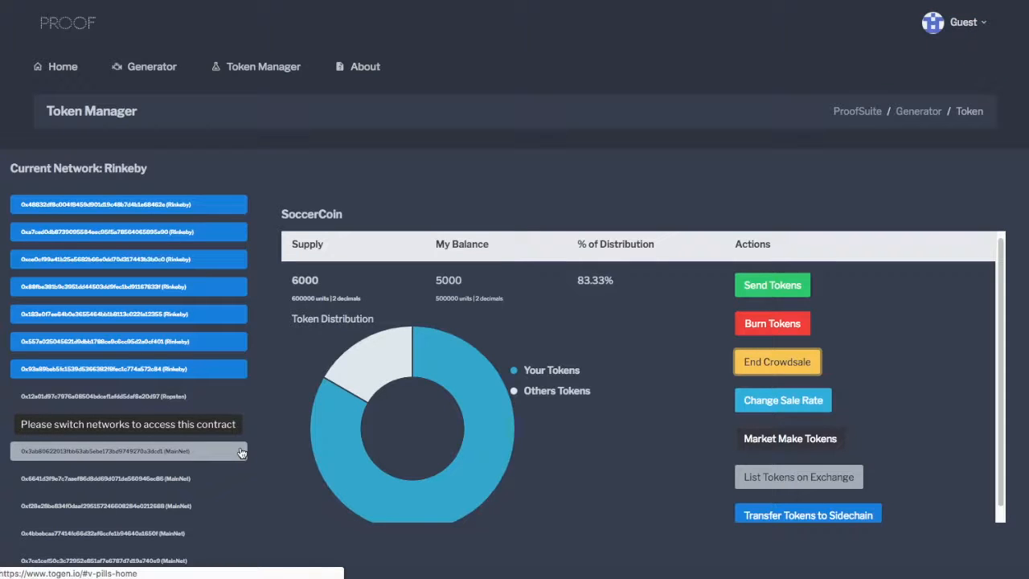
# Read the information on market making for SoccerCoin tokens and close its dialog.
pyautogui.scroll(-1, 562, 281)
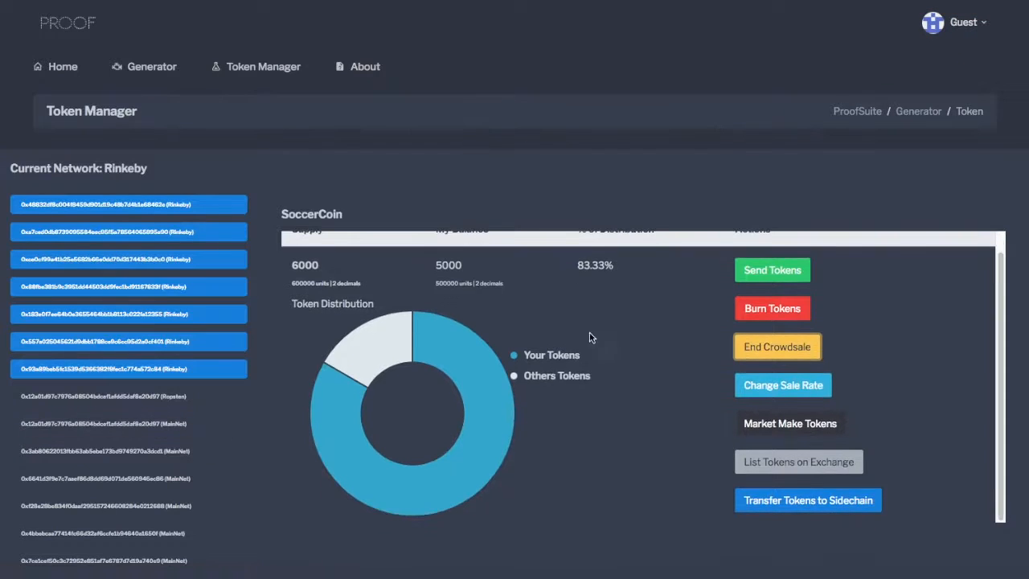
pyautogui.scroll(1, 558, 282)
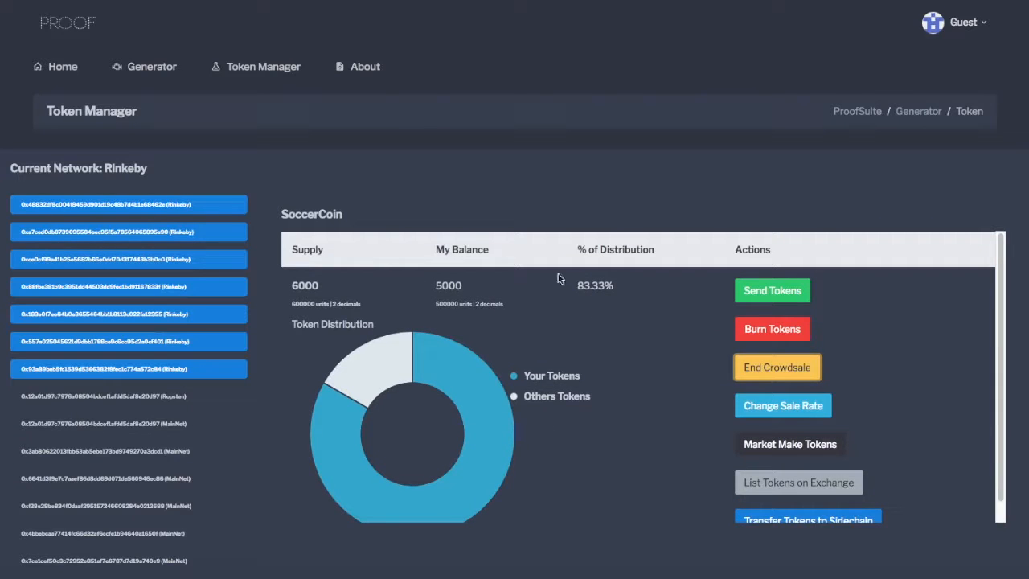
pyautogui.scroll(-1, 659, 386)
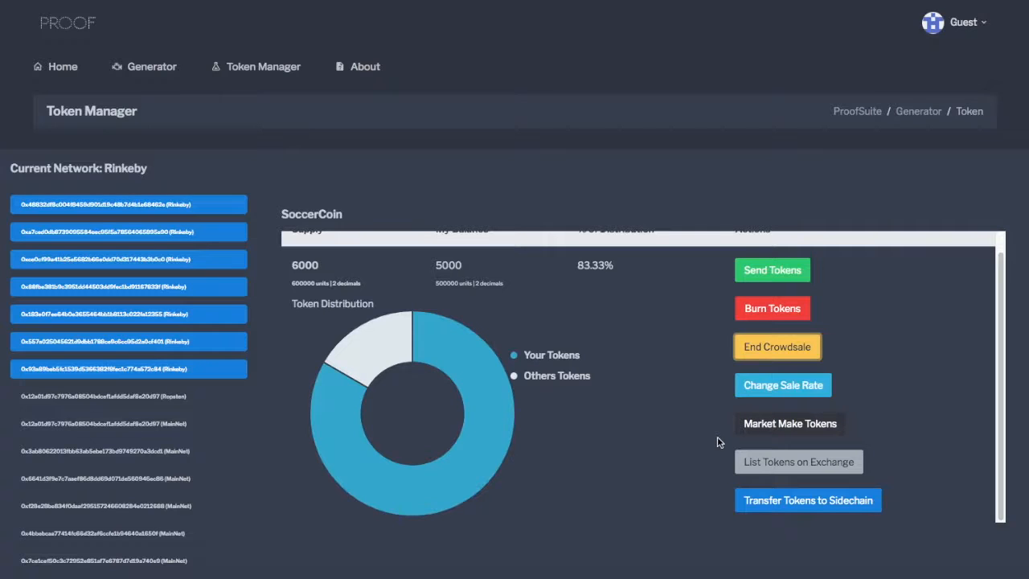
pyautogui.click(790, 424)
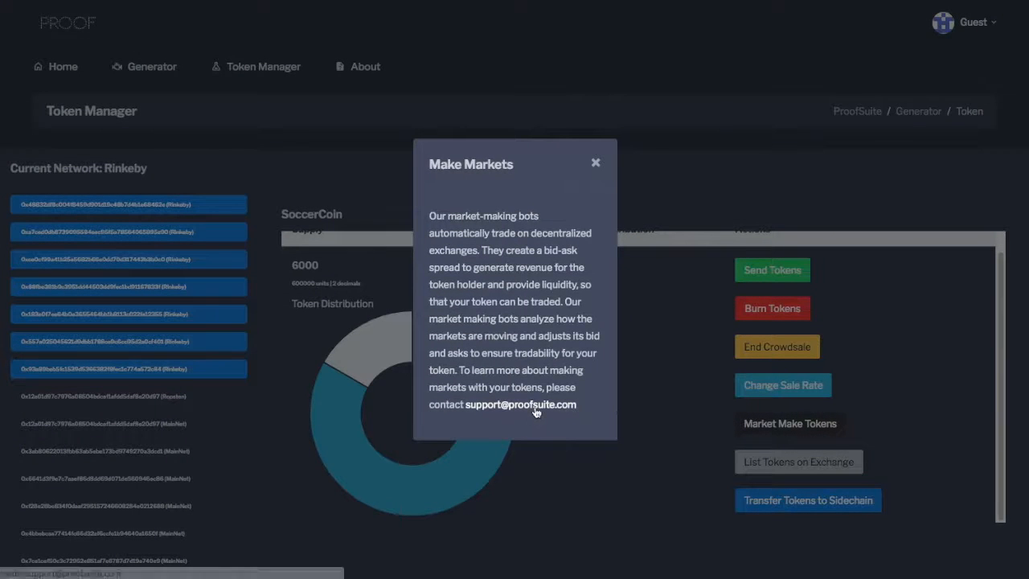
pyautogui.click(596, 164)
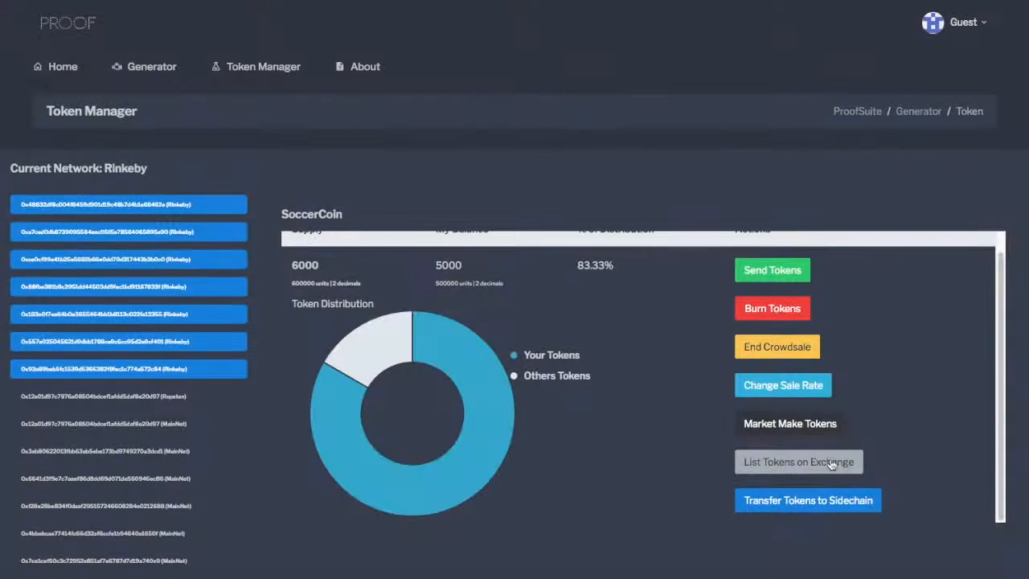
# Open the option to transfer tokens to a sidechain, dismiss its dialog and look over the page footer.
pyautogui.click(800, 512)
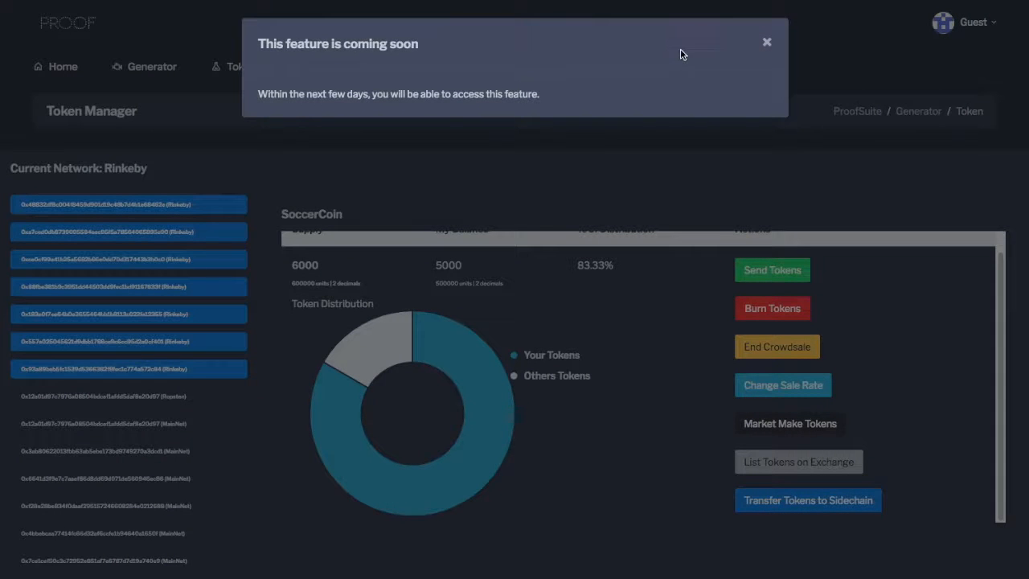
pyautogui.click(767, 45)
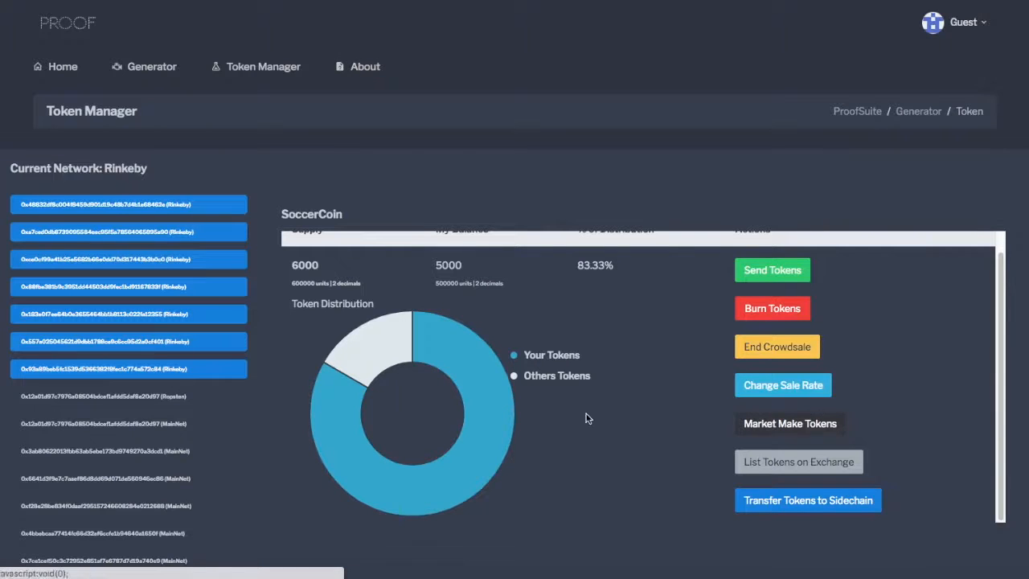
pyautogui.scroll(-3, 753, 444)
pyautogui.scroll(-5, 753, 444)
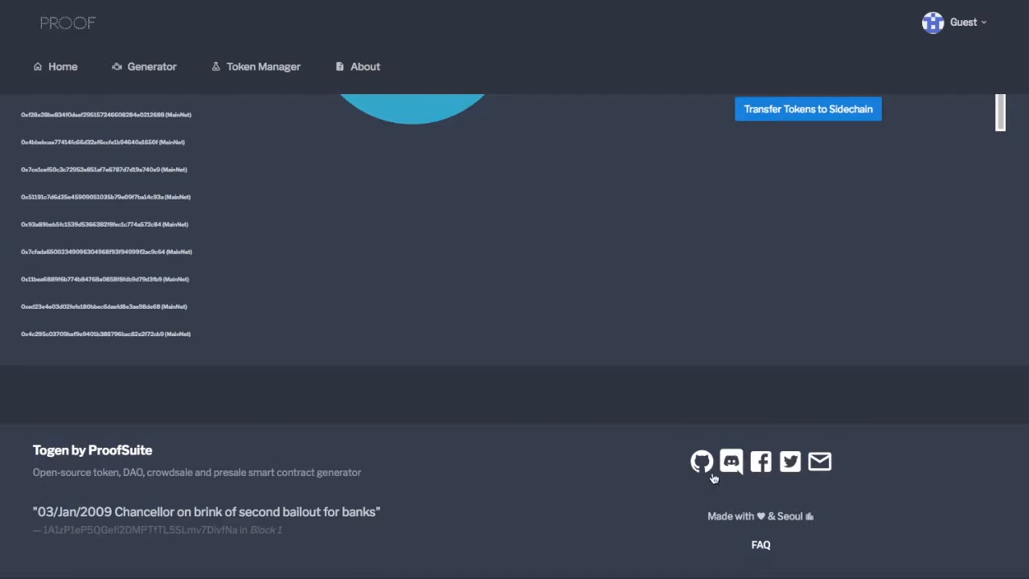
pyautogui.scroll(5, 674, 421)
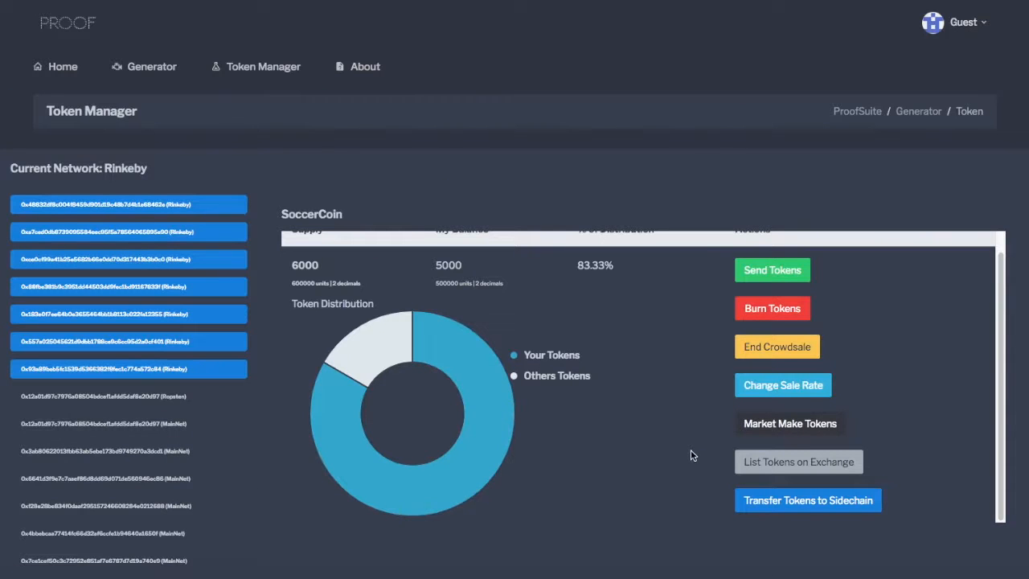